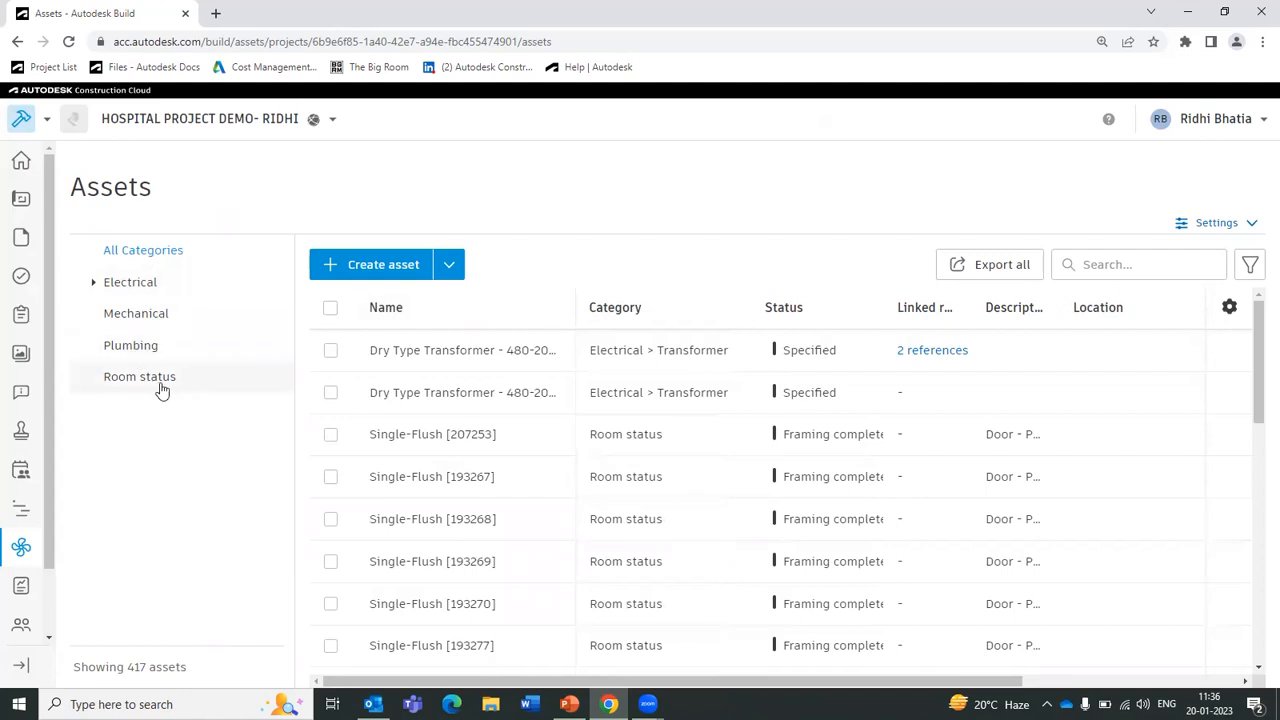
left_click(1254, 229)
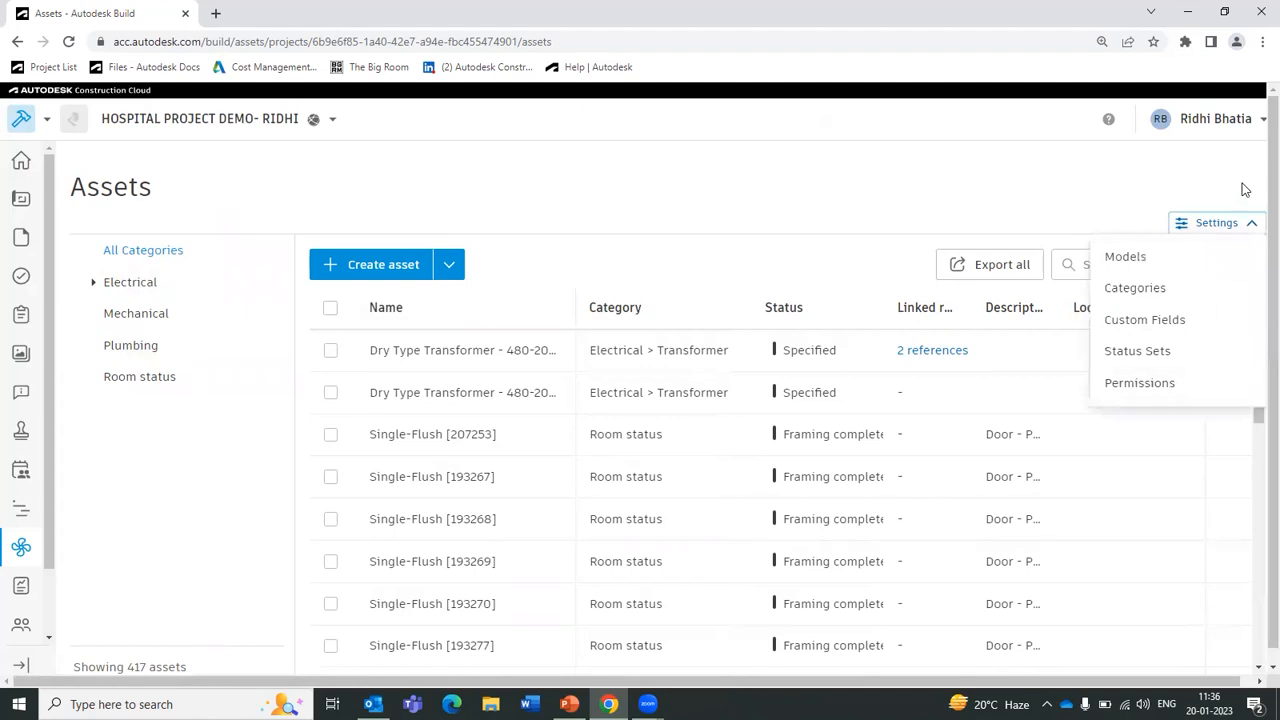
left_click(1254, 229)
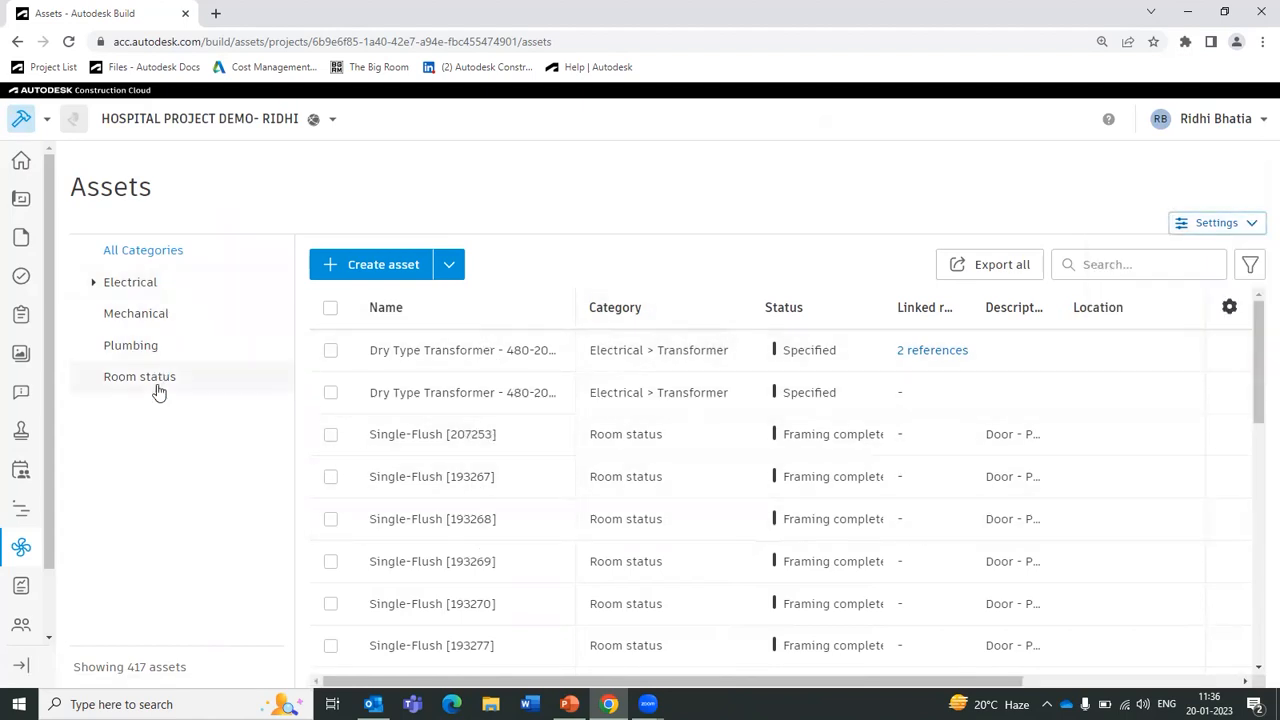
Set the status of the first dry type transformer in the Electrical category to Installed.
left_click(155, 286)
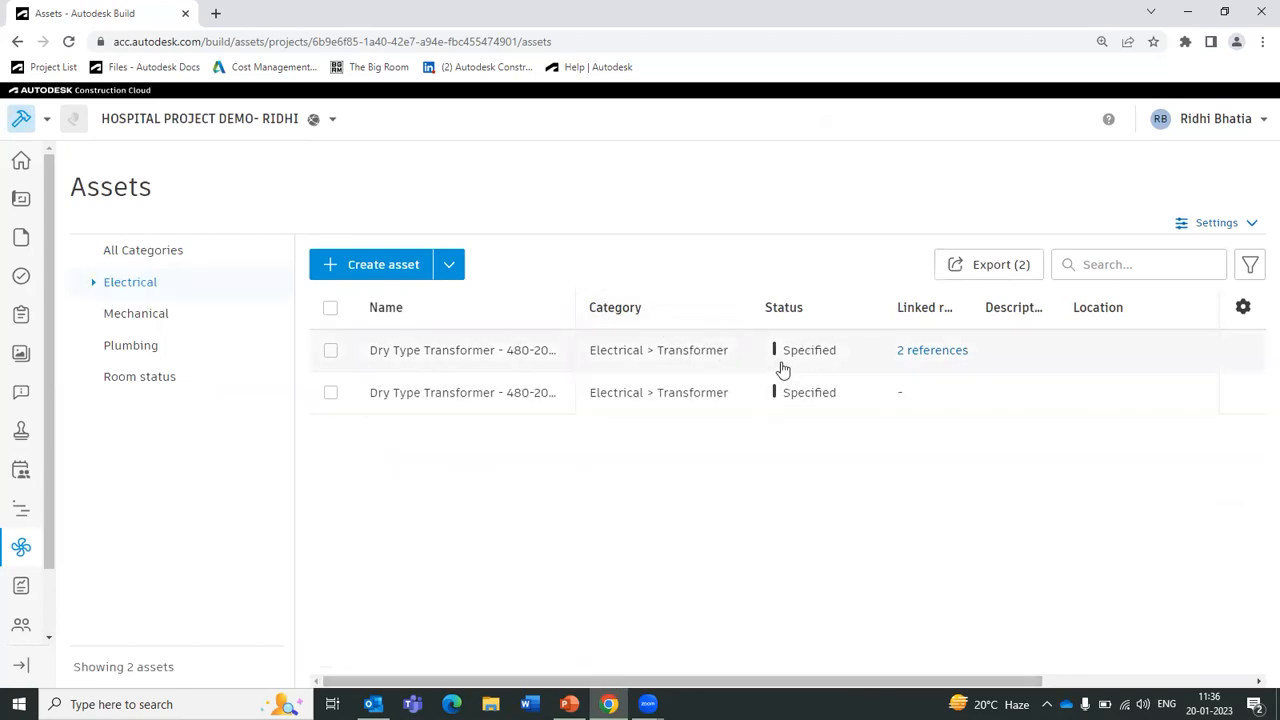
left_click(428, 351)
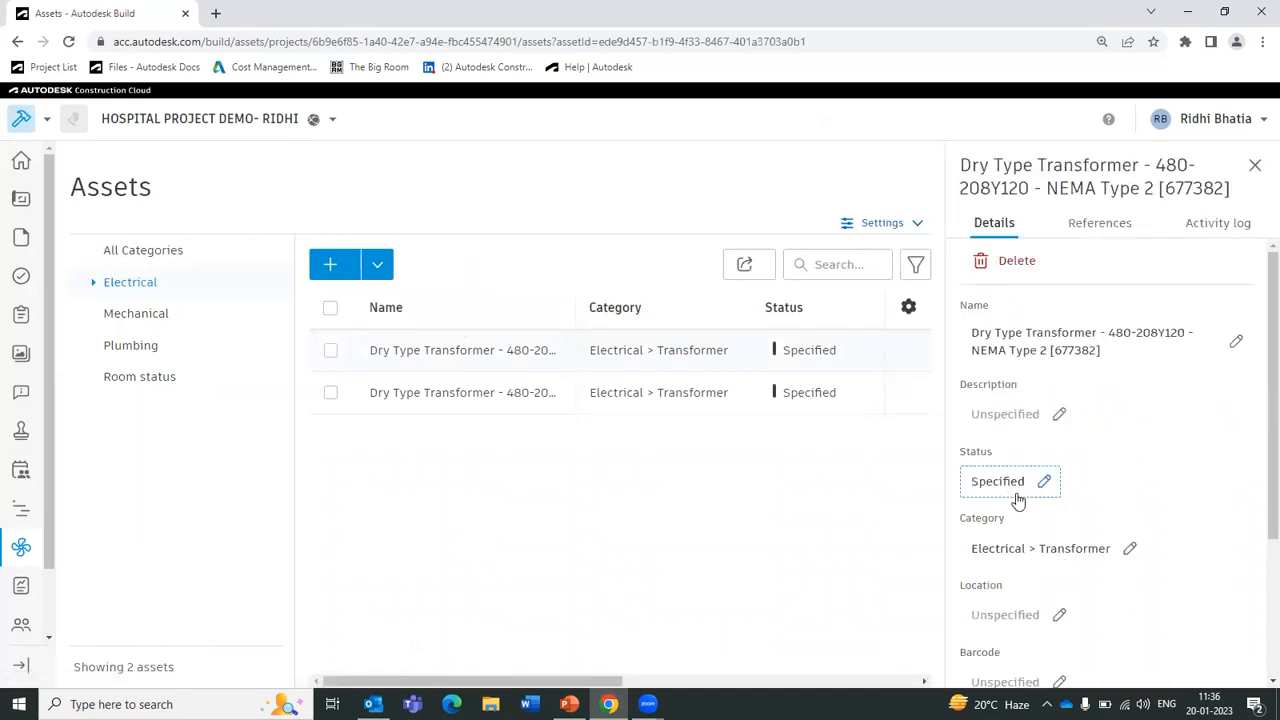
left_click(1006, 492)
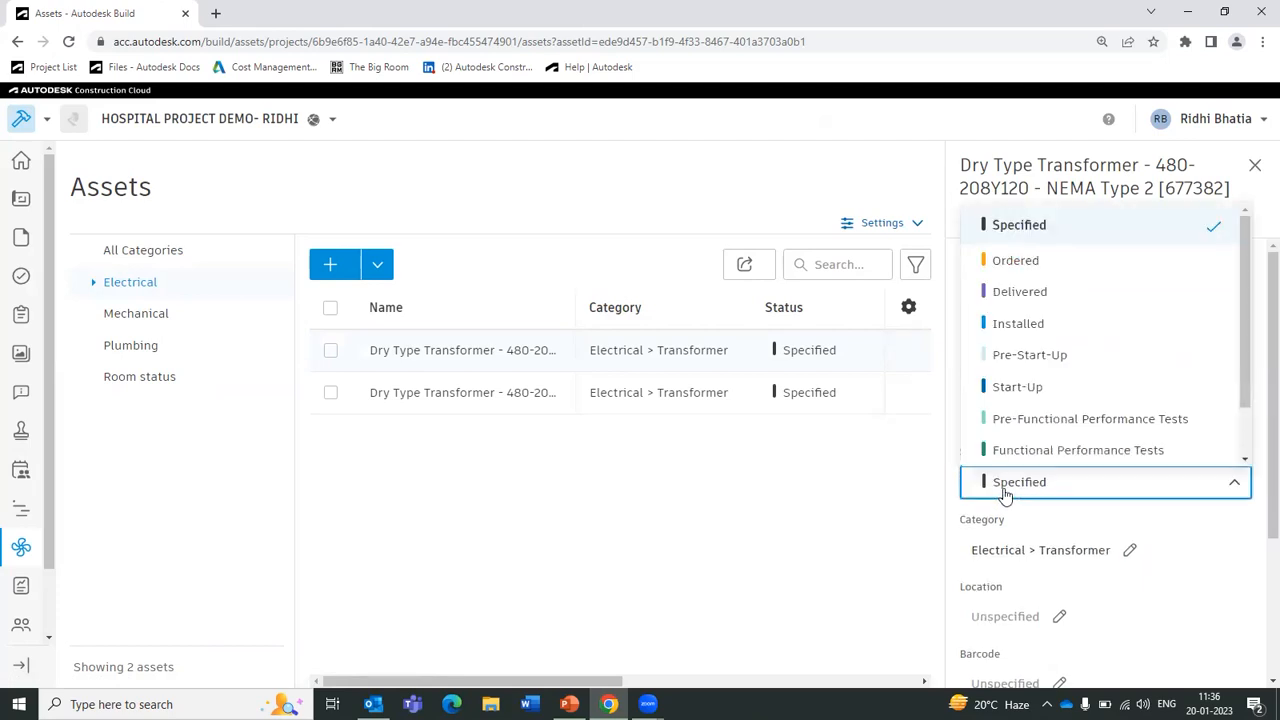
left_click(1020, 324)
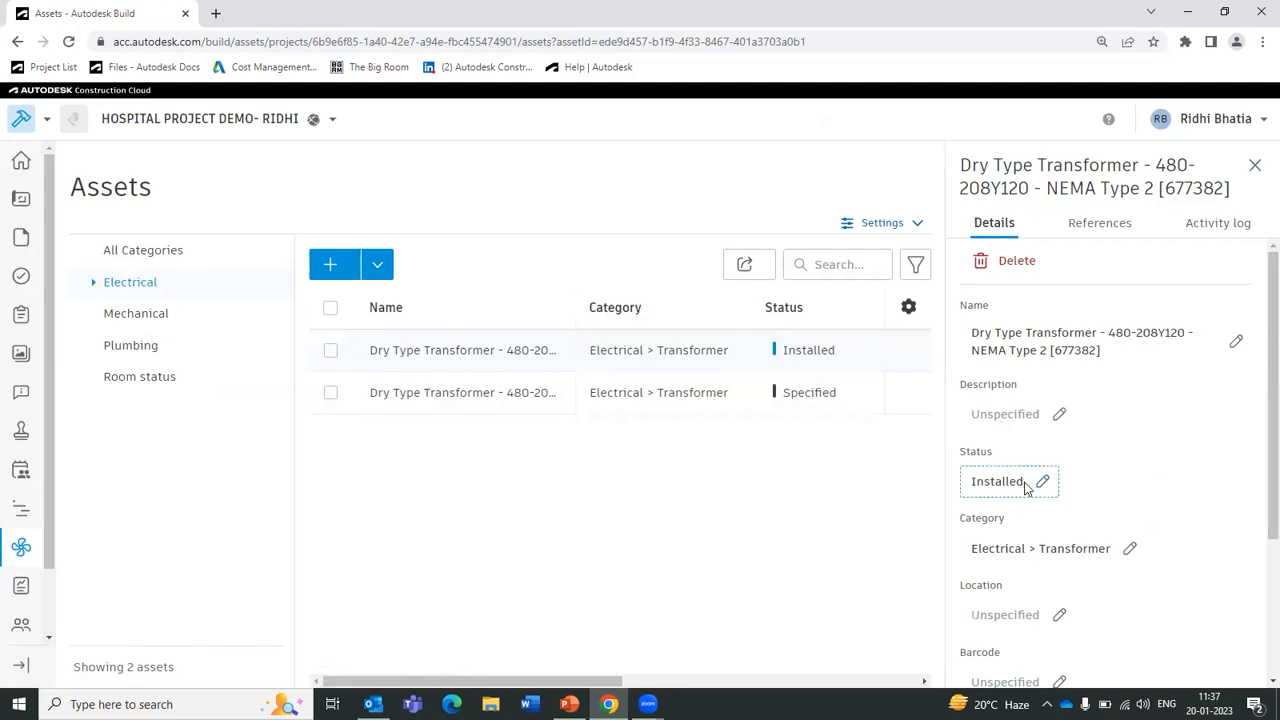
Open the transformer's linked model Autodesk_Hospital_Electrical.rvt and examine where the transformer sits within the whole electrical model.
scroll(1025, 487, "down", 2)
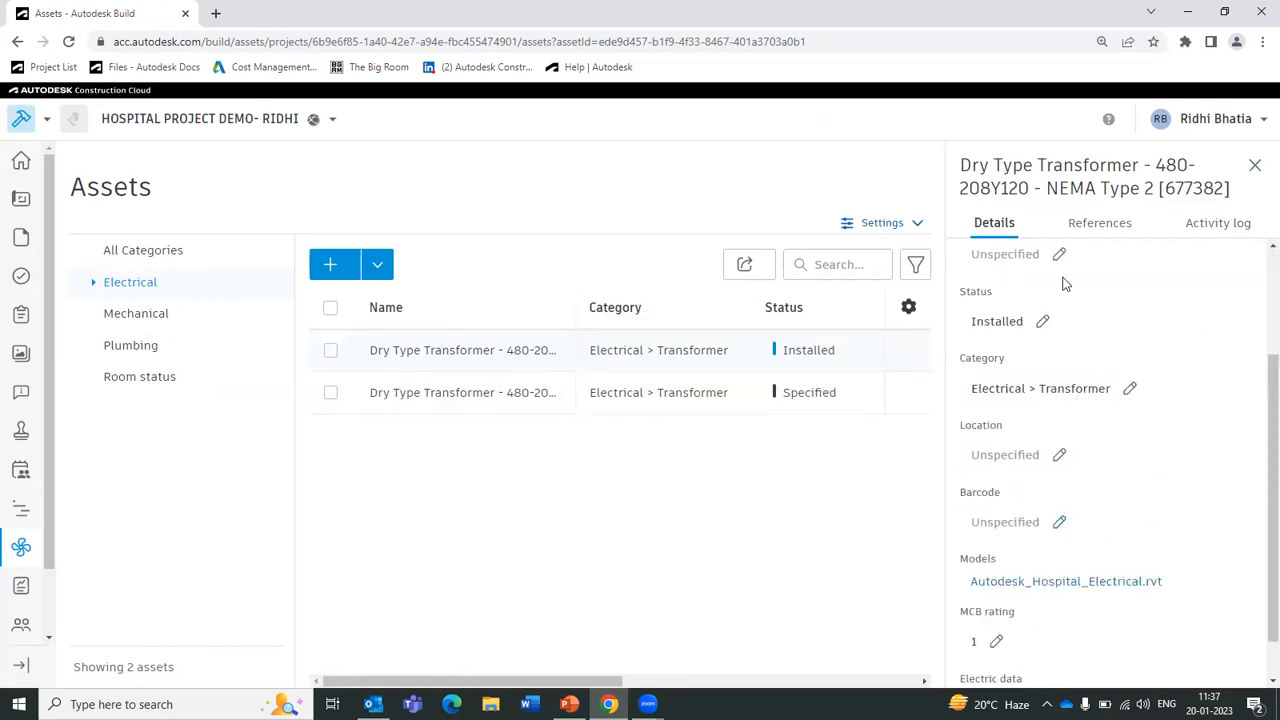
left_click(1014, 591)
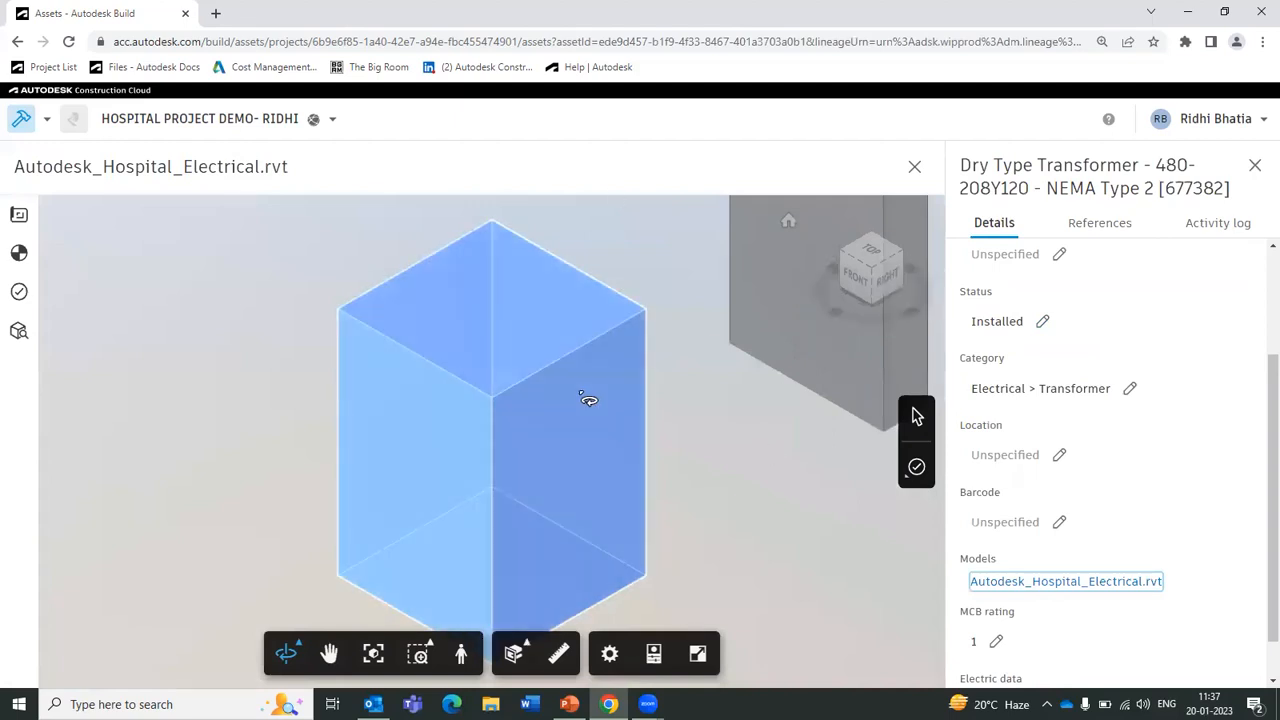
scroll(677, 394, "down", 5)
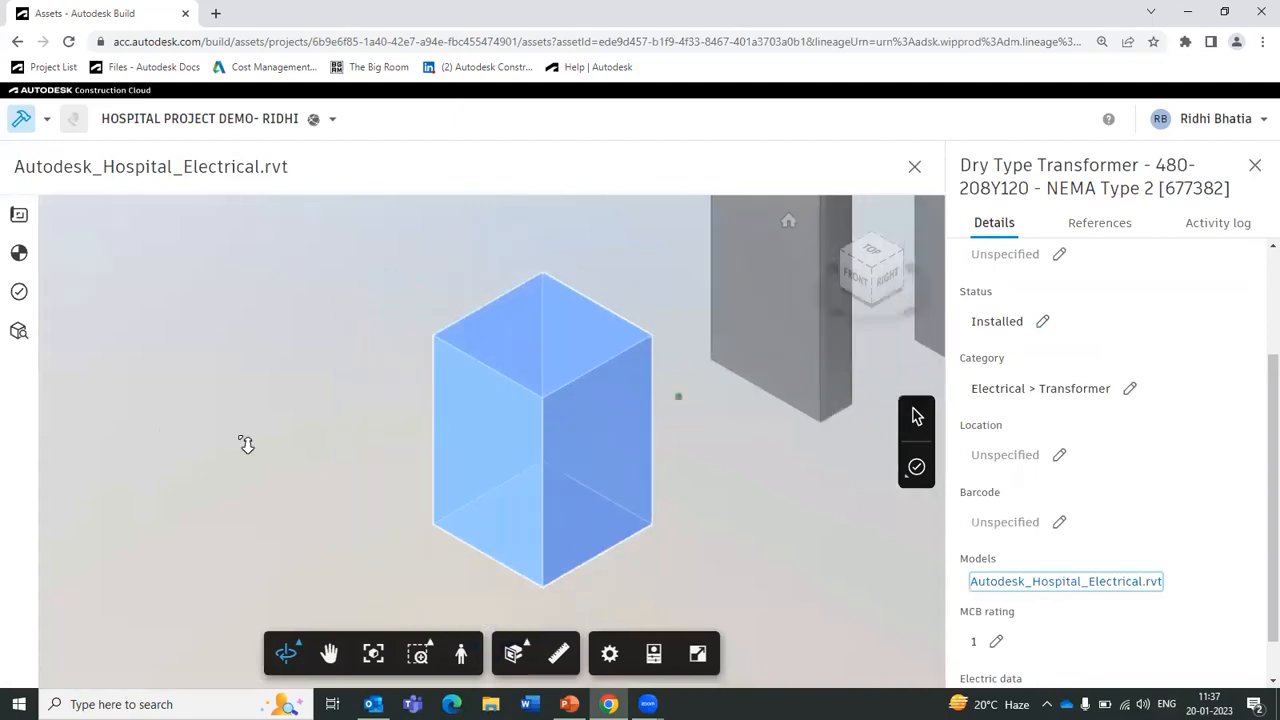
scroll(554, 498, "down", 10)
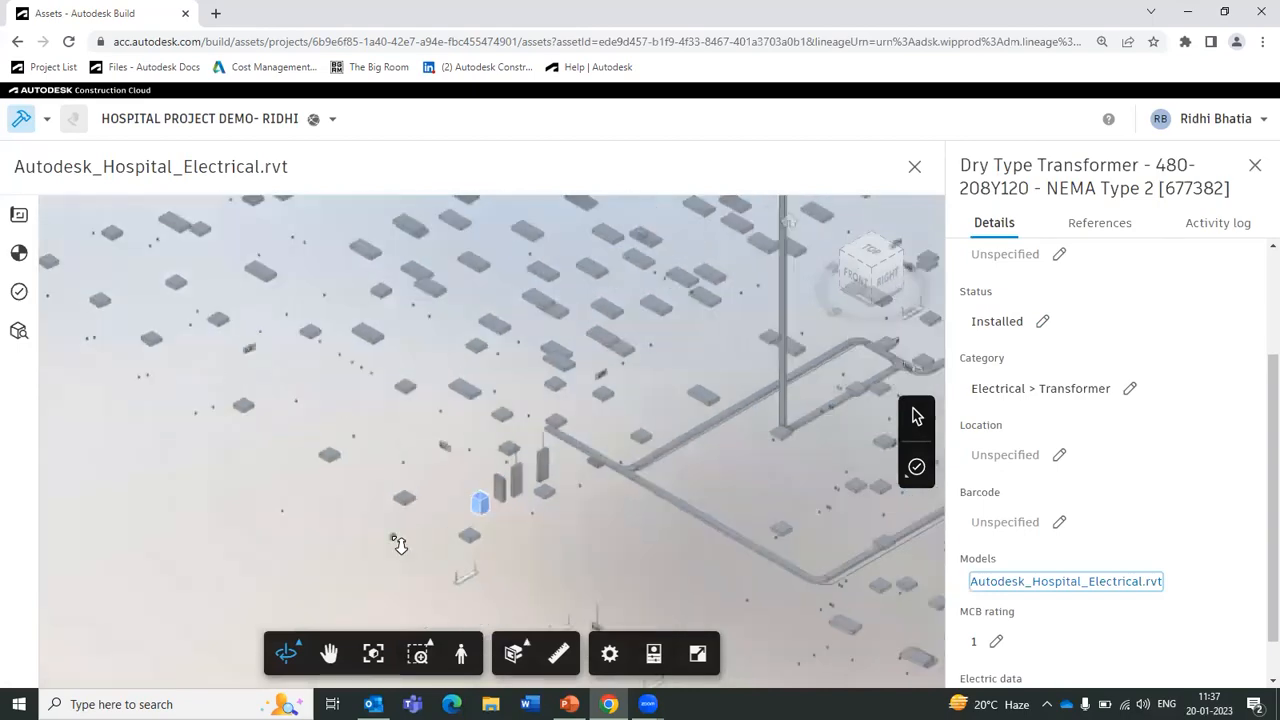
scroll(603, 514, "down", 10)
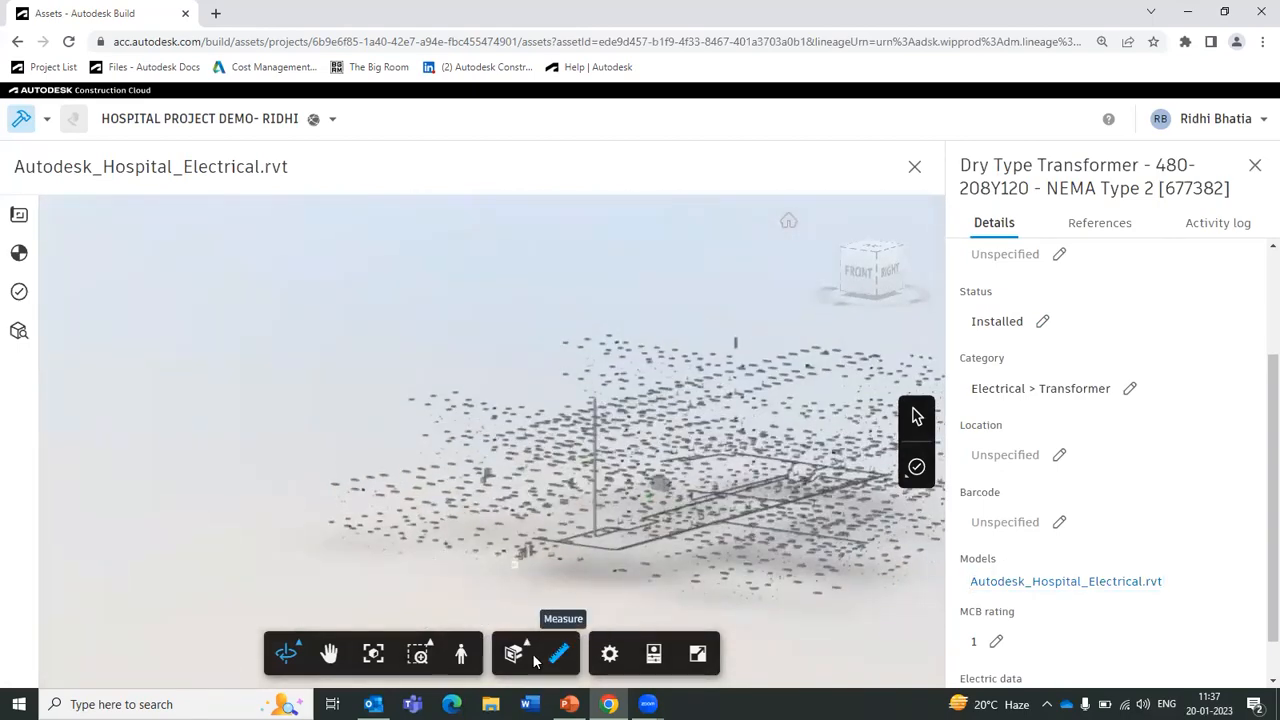
Filter the electrical model by Level 1 - Power to inspect that level's equipment, and close the model view.
left_click(22, 330)
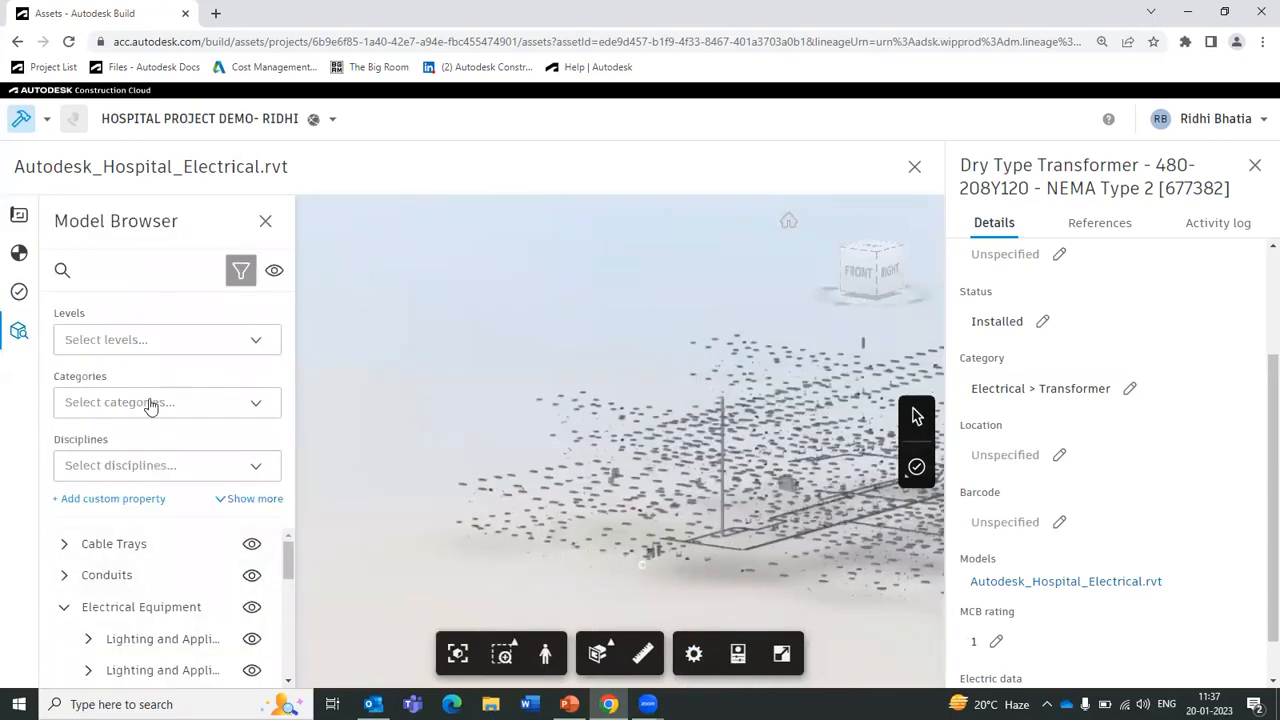
left_click(168, 345)
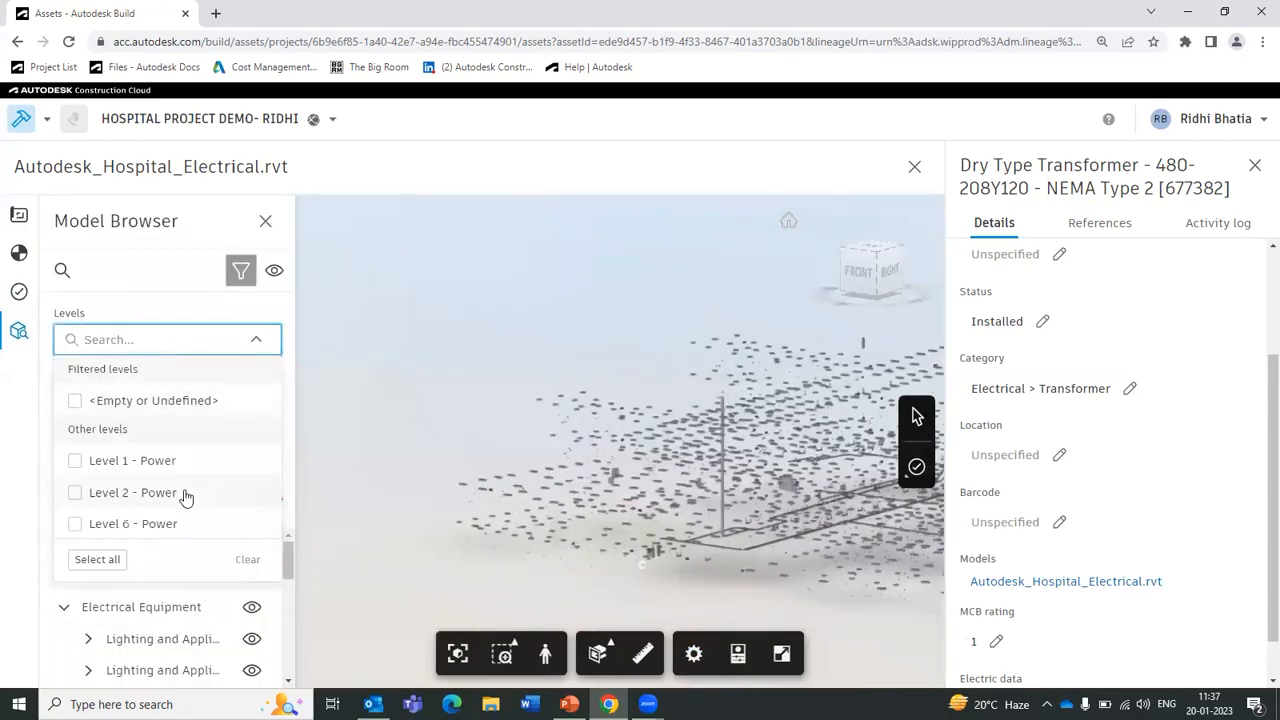
left_click(129, 465)
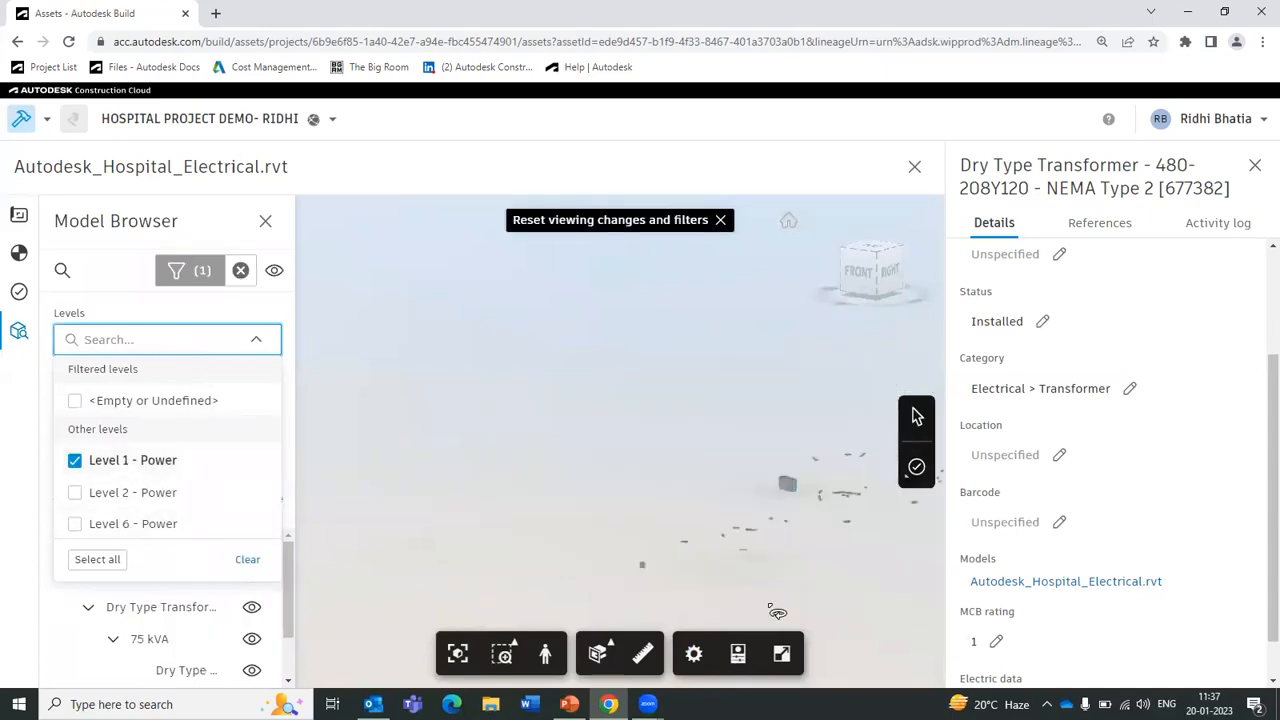
scroll(656, 573, "up", 2)
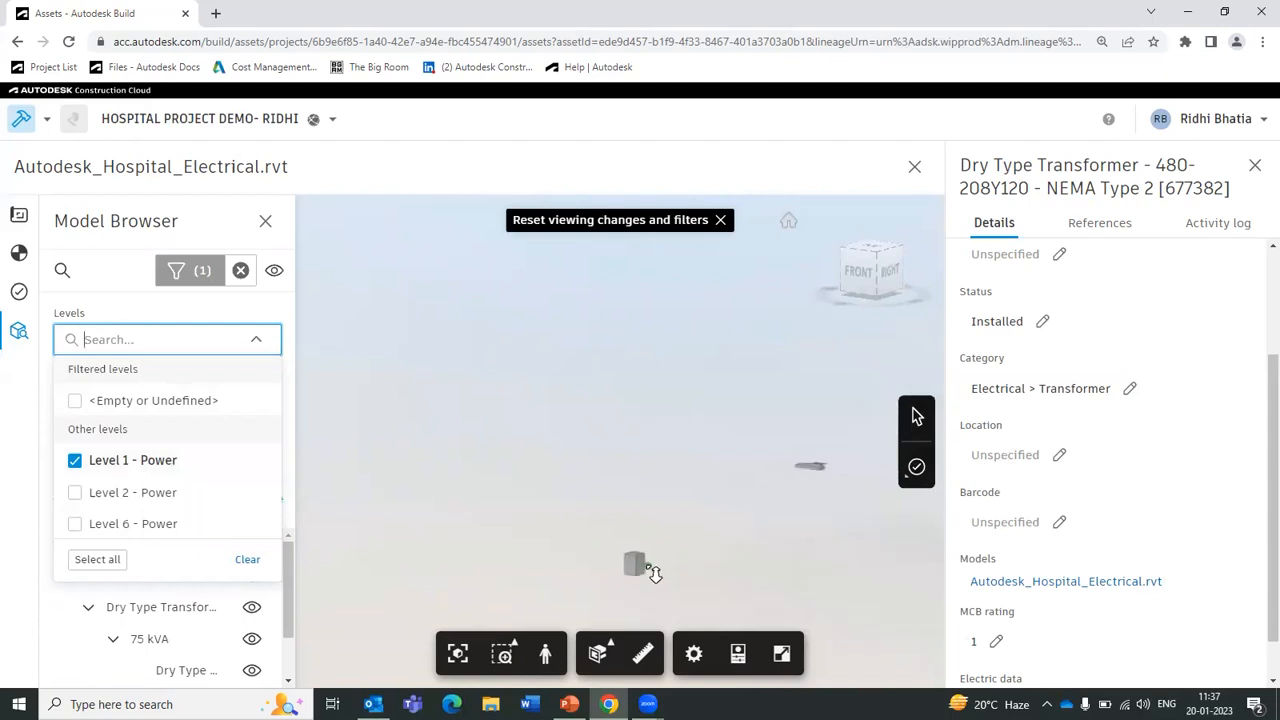
left_click_drag(590, 517, 570, 584)
left_click(261, 350)
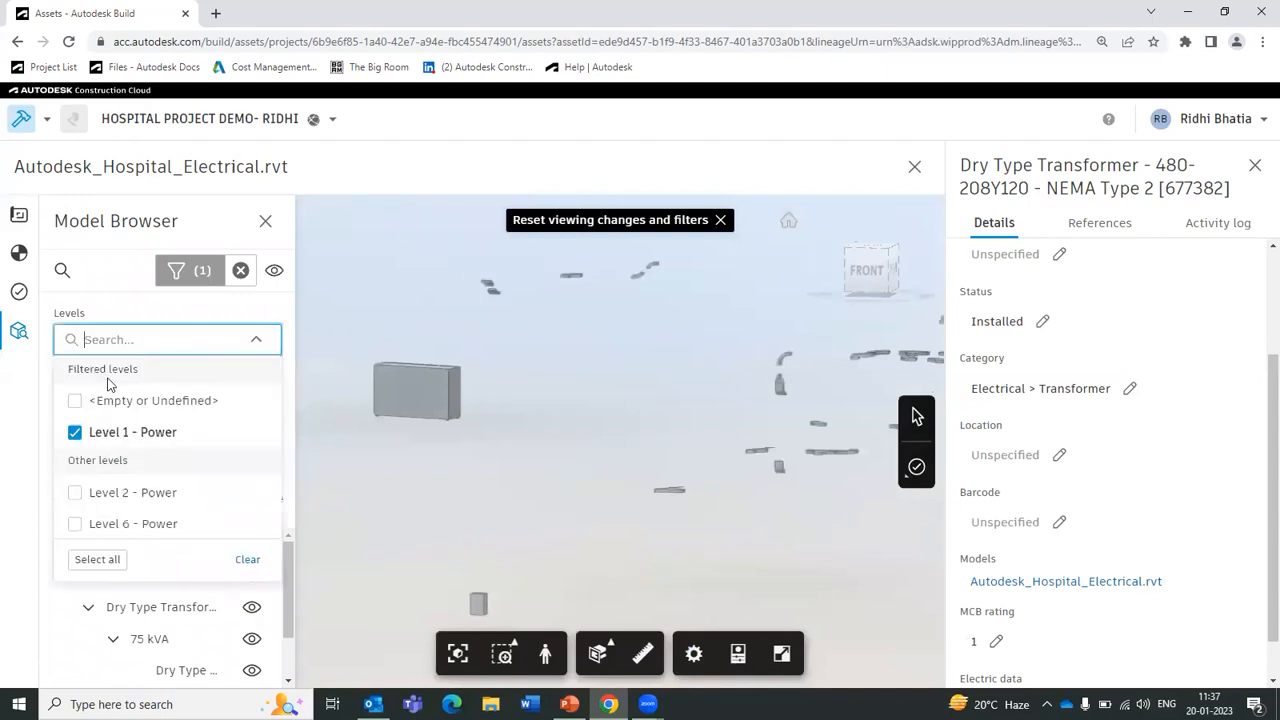
left_click(260, 344)
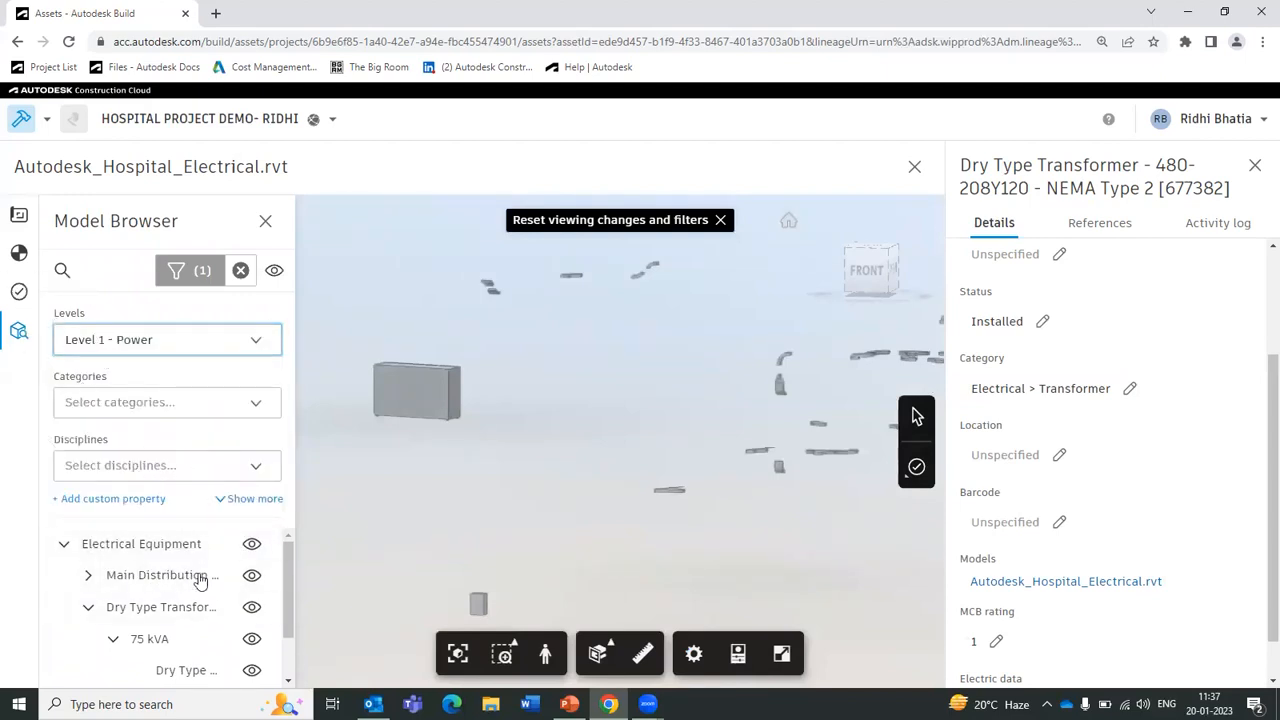
left_click(265, 220)
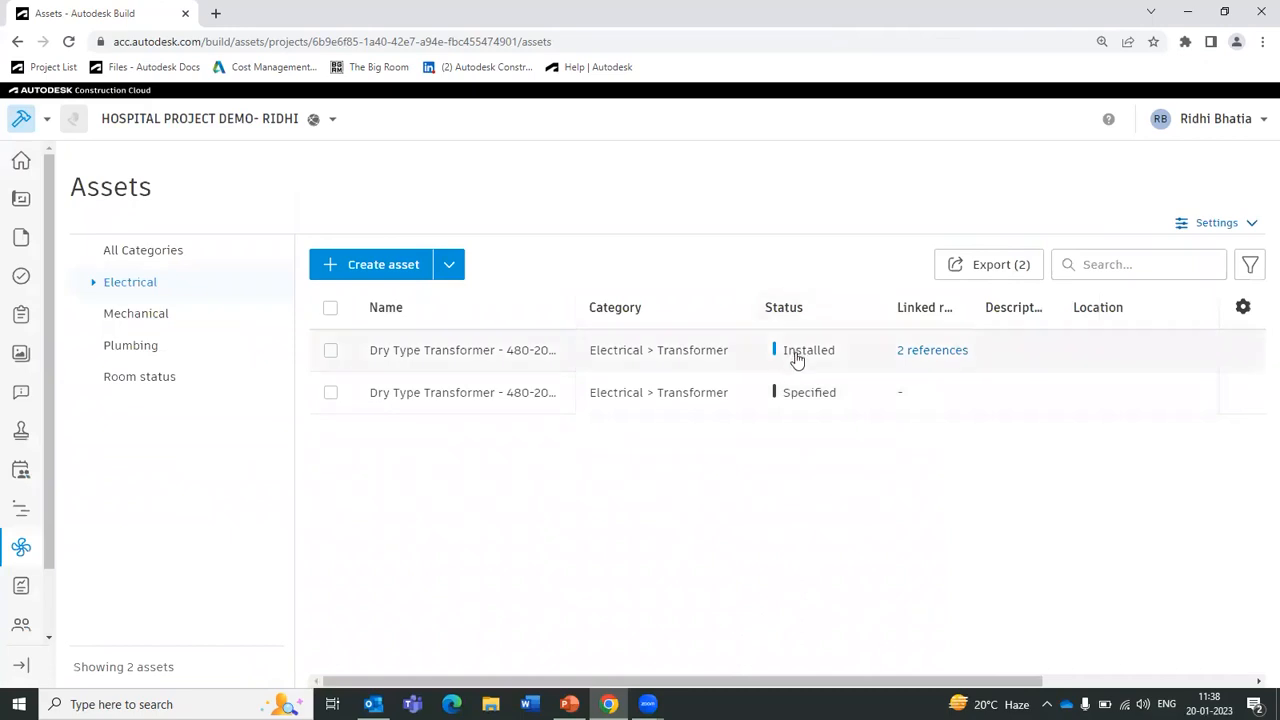
Reopen the installed transformer's asset record and show its references.
left_click_drag(763, 690, 803, 694)
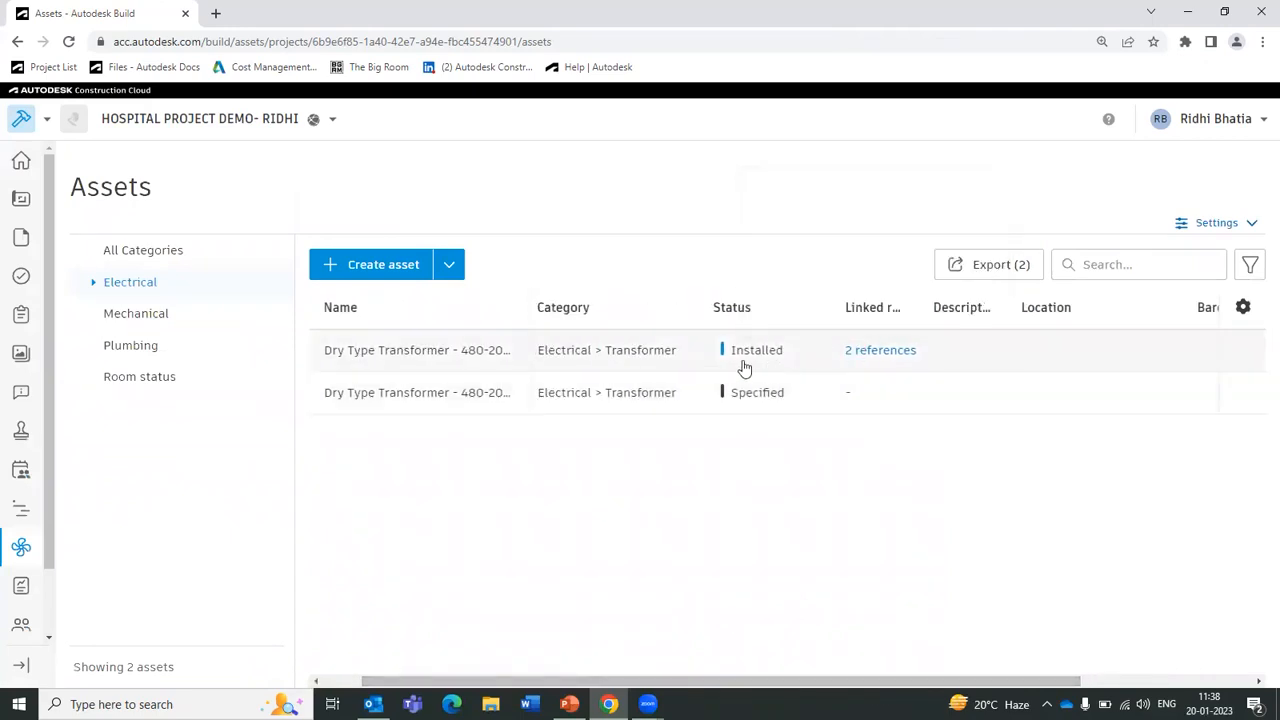
left_click(857, 364)
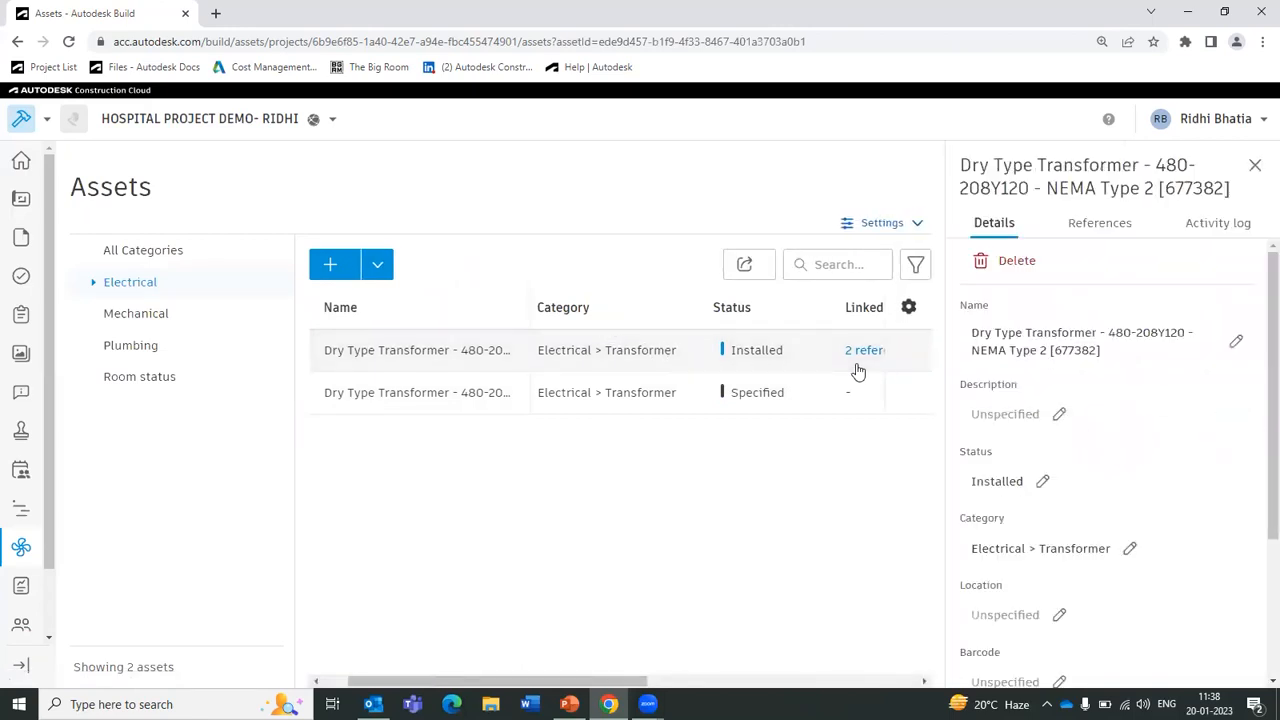
left_click(1116, 228)
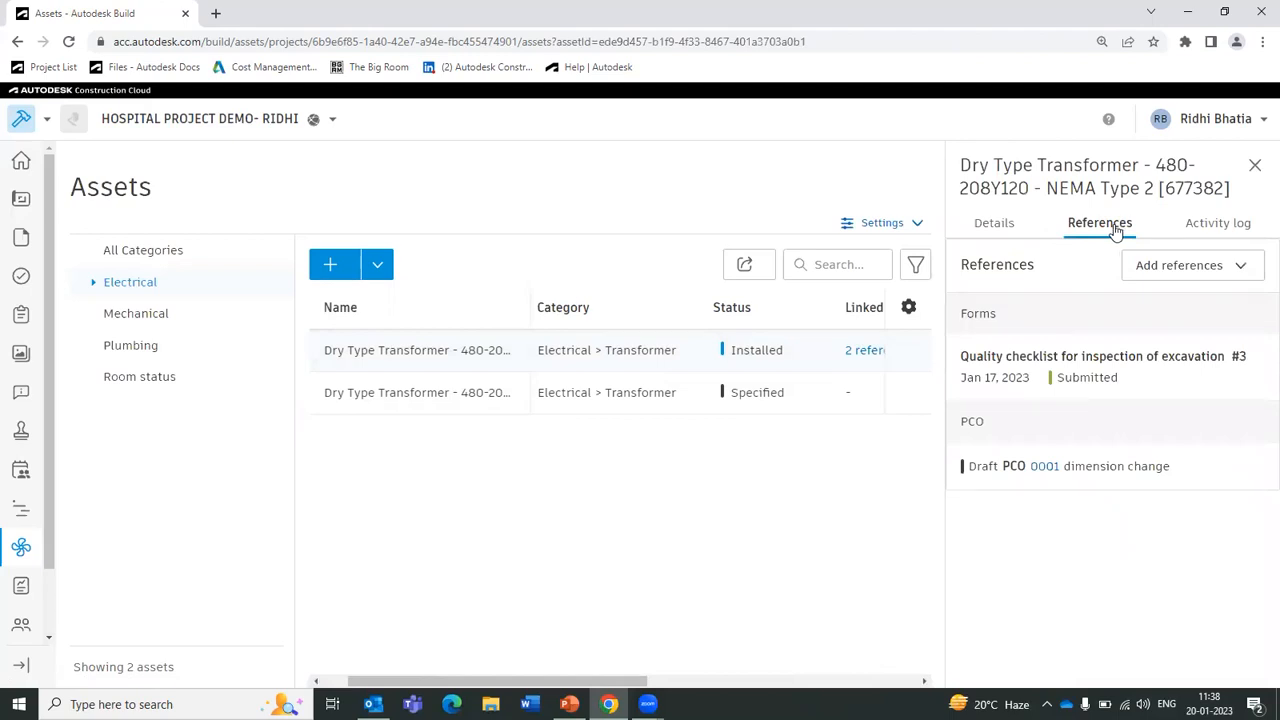
Review the reference types that can be added to the transformer, including cost items, and check its activity log.
left_click(1195, 276)
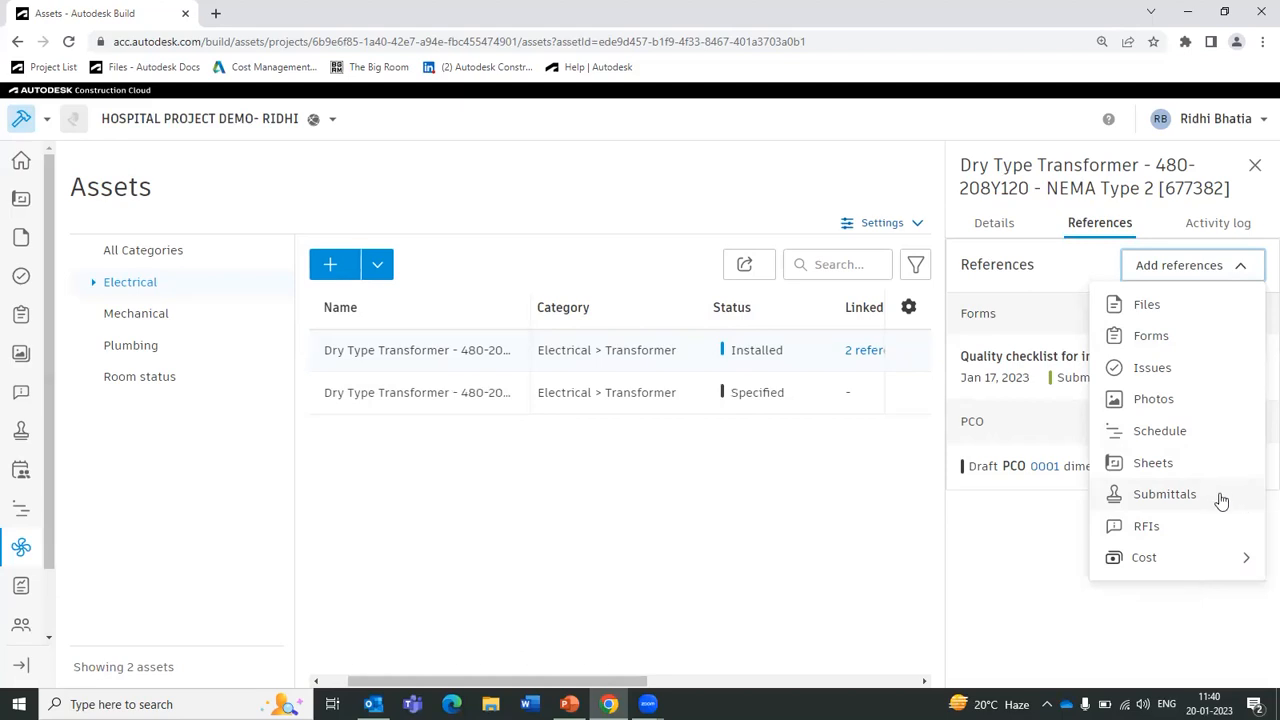
mouse_move(1173, 570)
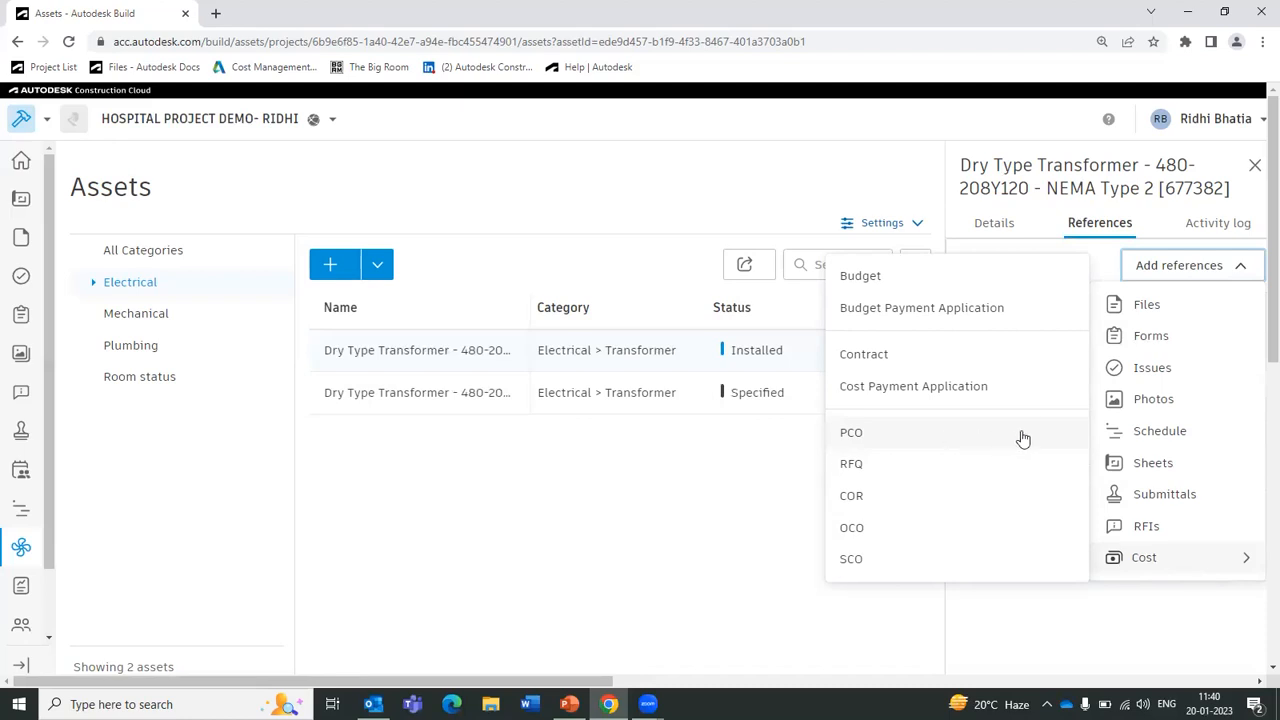
left_click(1245, 275)
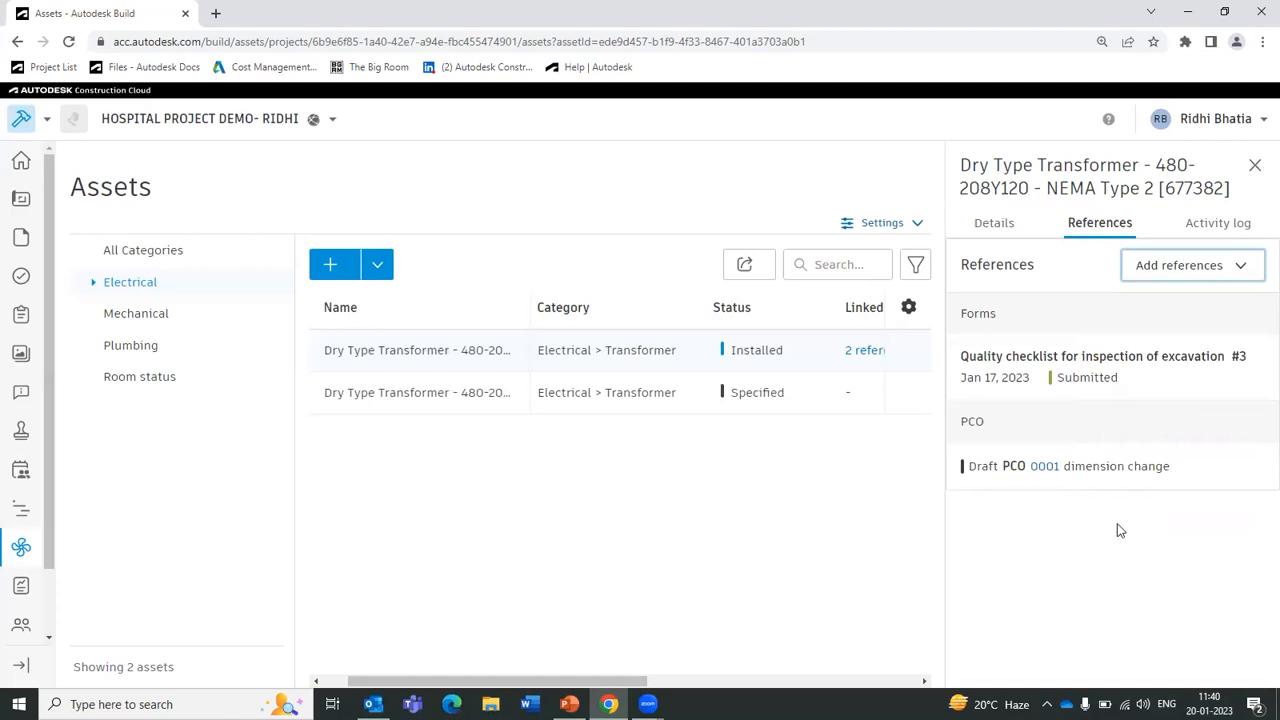
left_click(1240, 232)
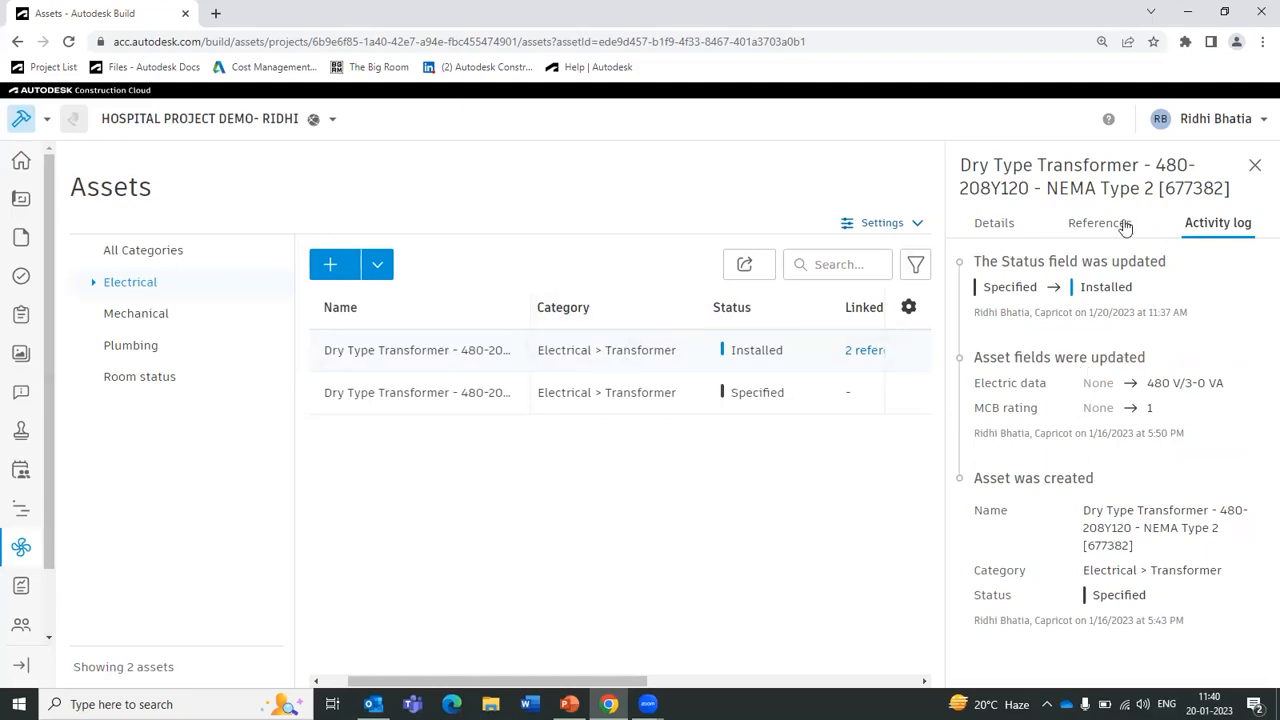
left_click(1255, 165)
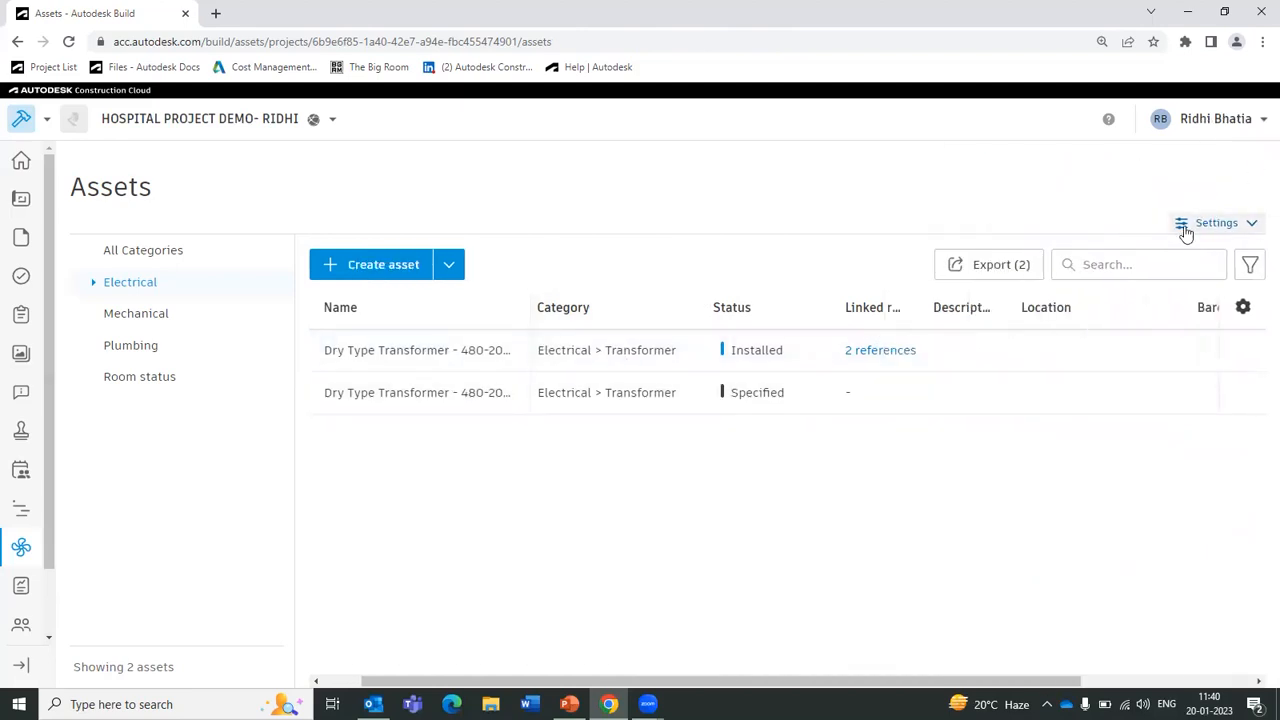
Open the asset settings and review the added models and the asset categories.
left_click(1200, 222)
left_click(1127, 258)
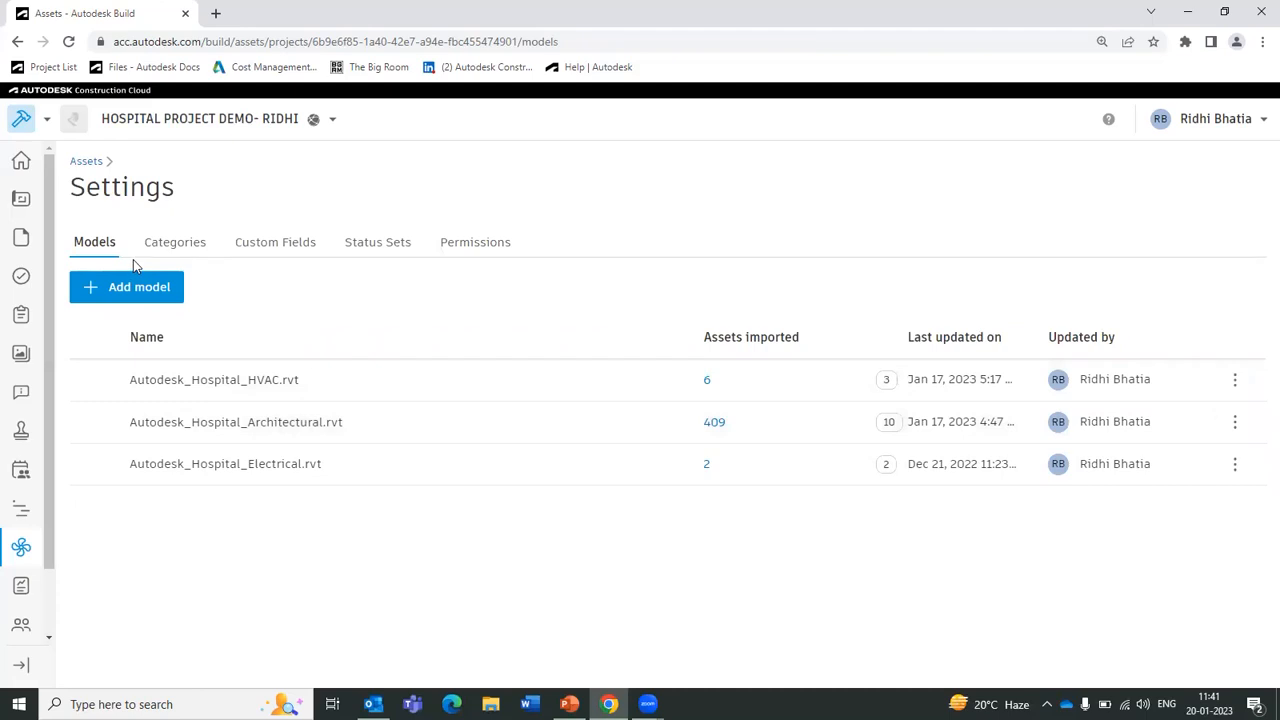
left_click(172, 244)
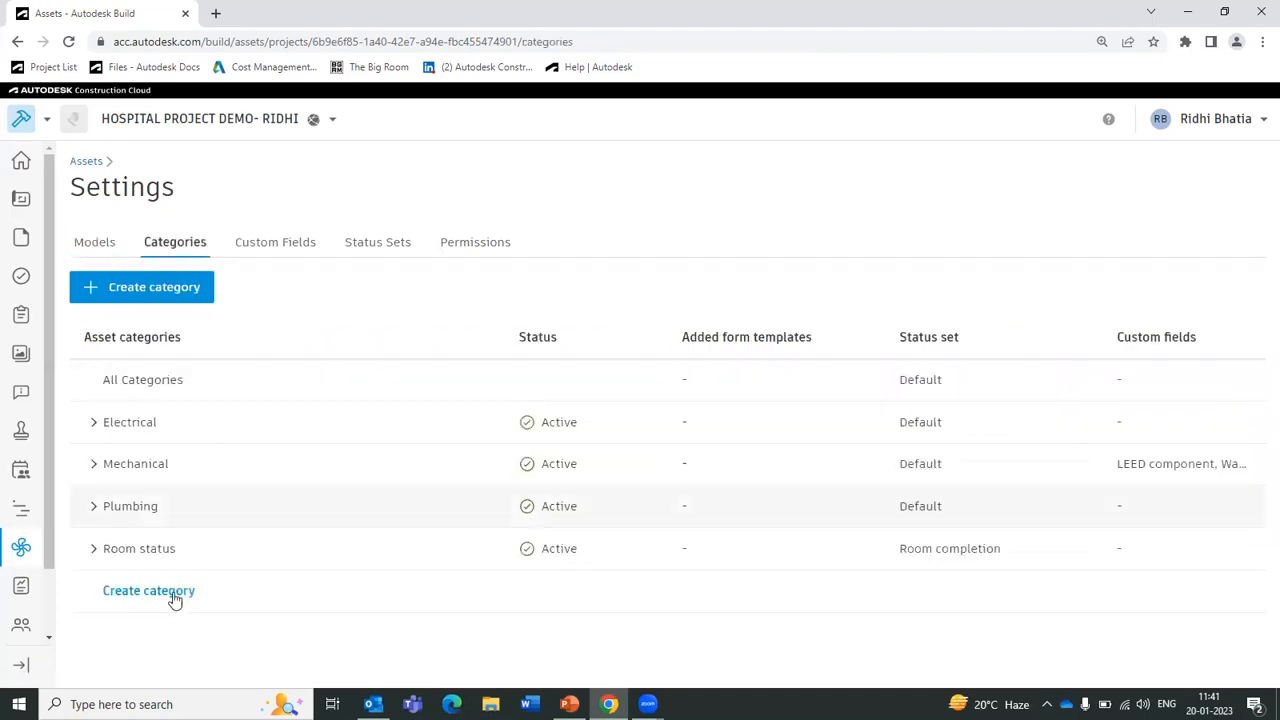
Look through the full list of asset custom fields and their types.
left_click(265, 244)
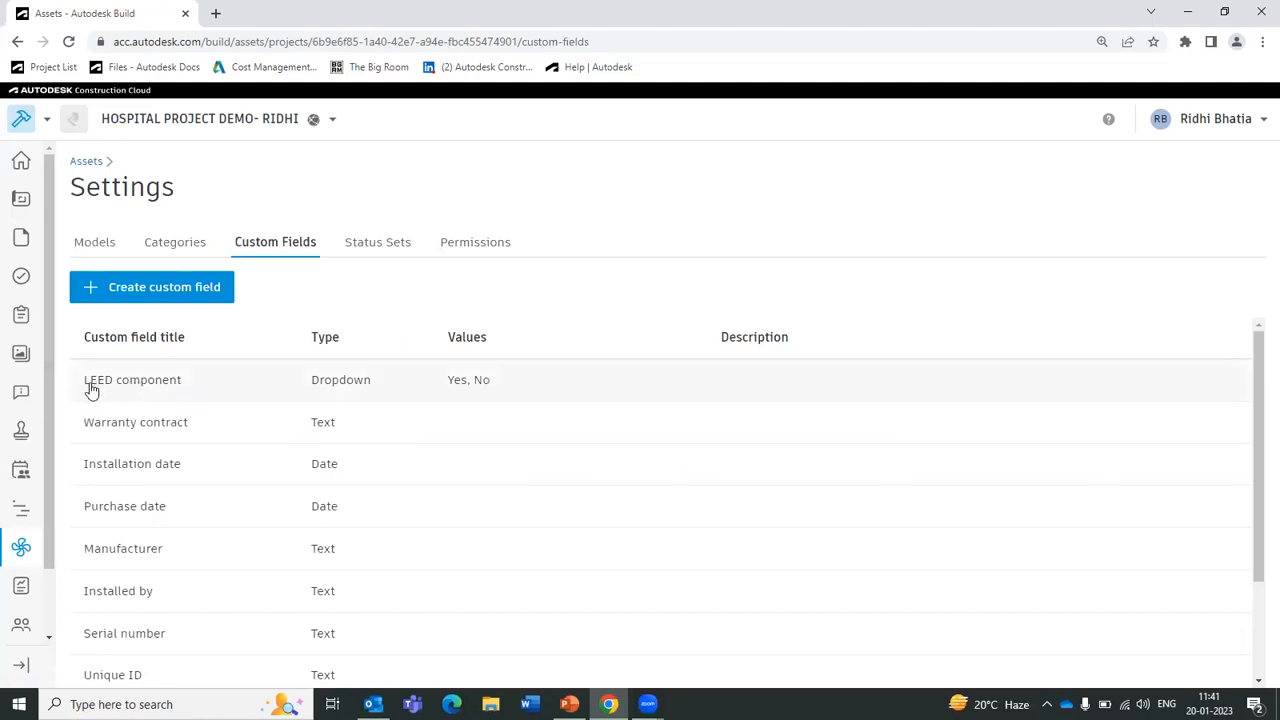
scroll(110, 430, "down", 2)
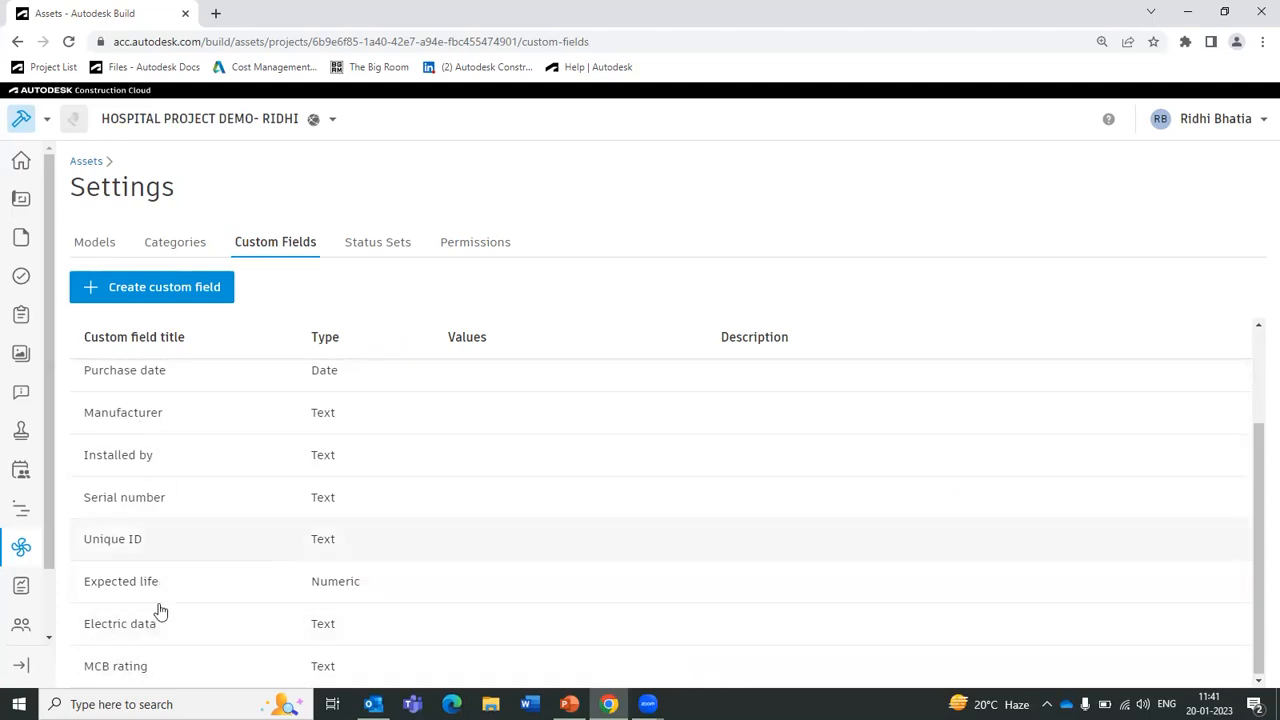
scroll(150, 641, "up", 2)
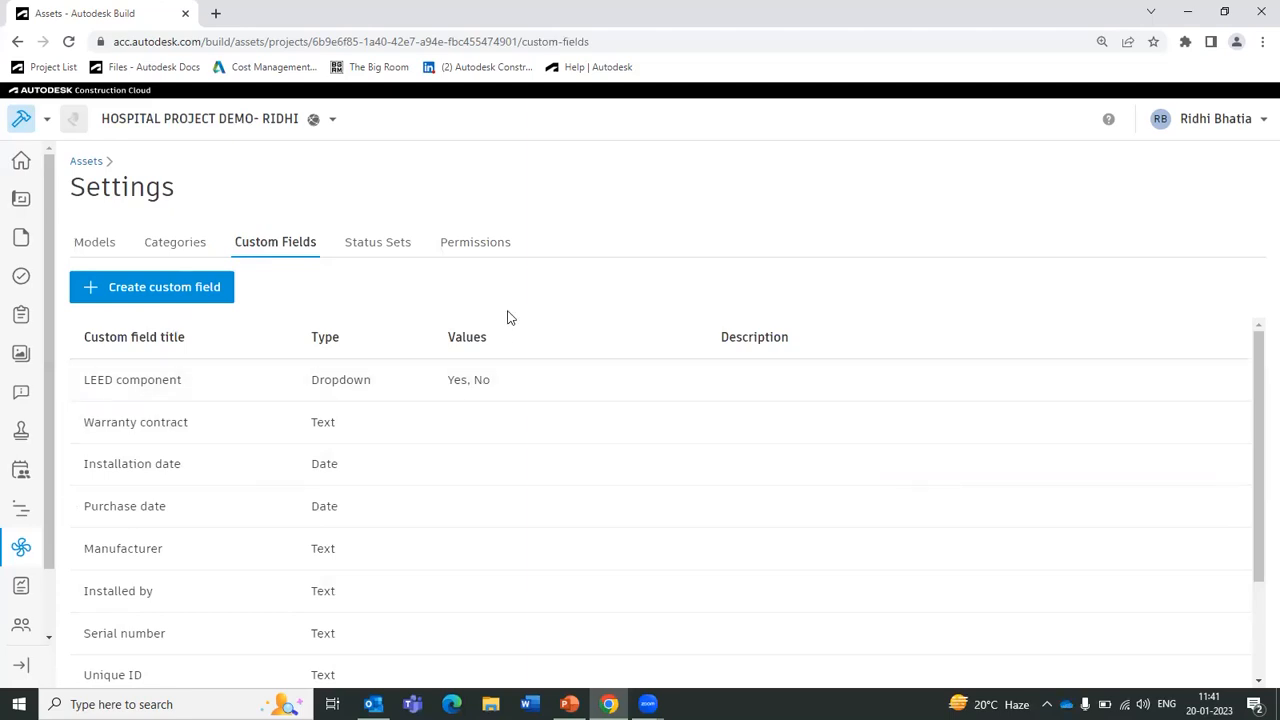
Show the asset status sets and review all statuses in the Default set.
left_click(385, 247)
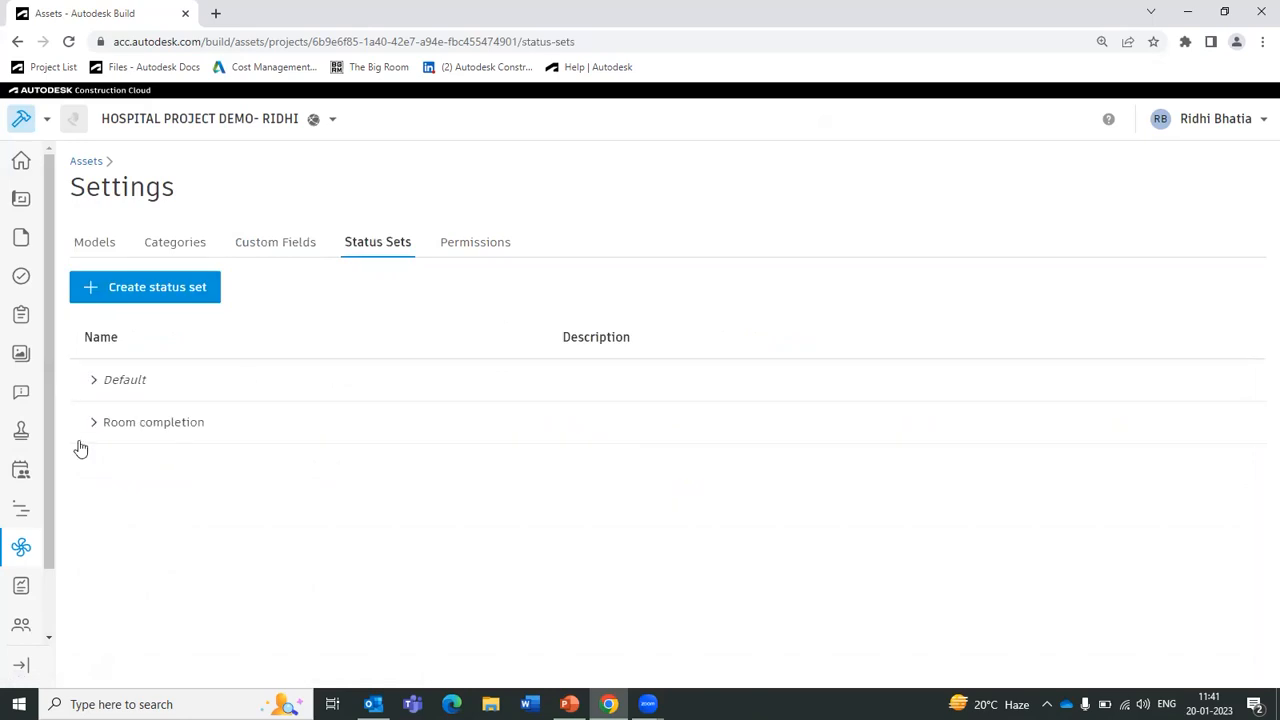
left_click(93, 382)
scroll(117, 435, "down", 3)
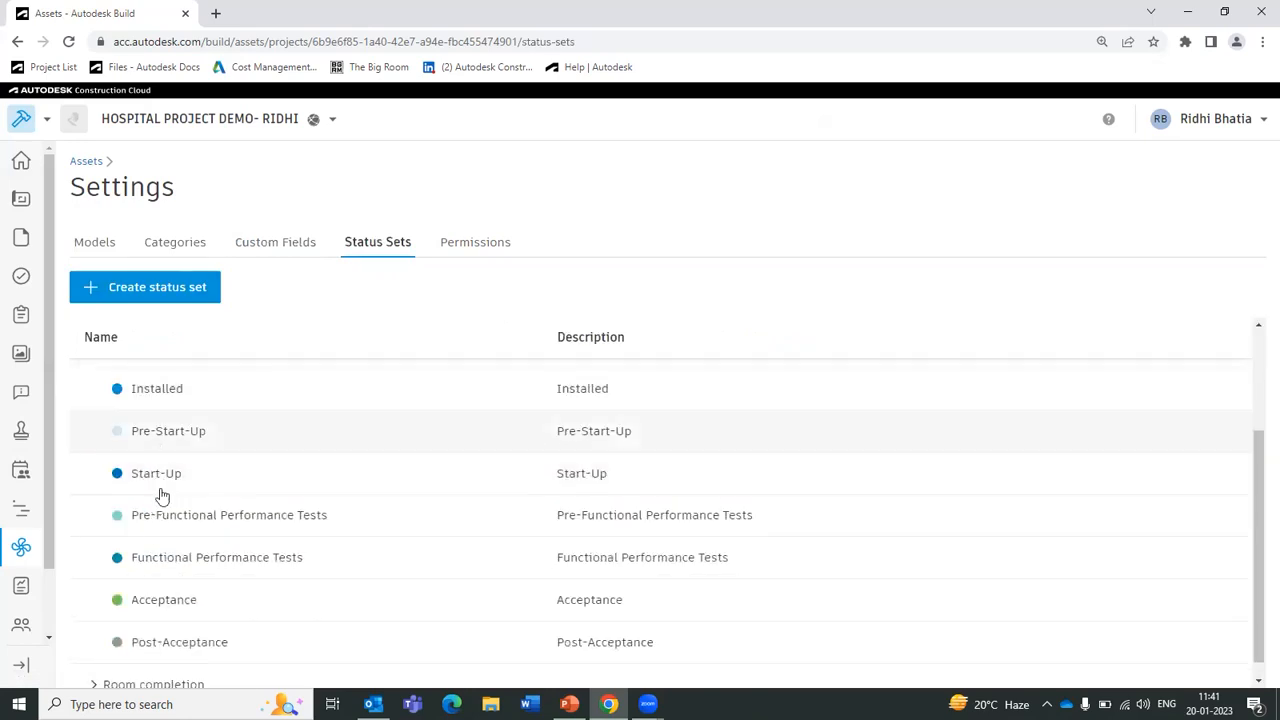
scroll(174, 605, "up", 3)
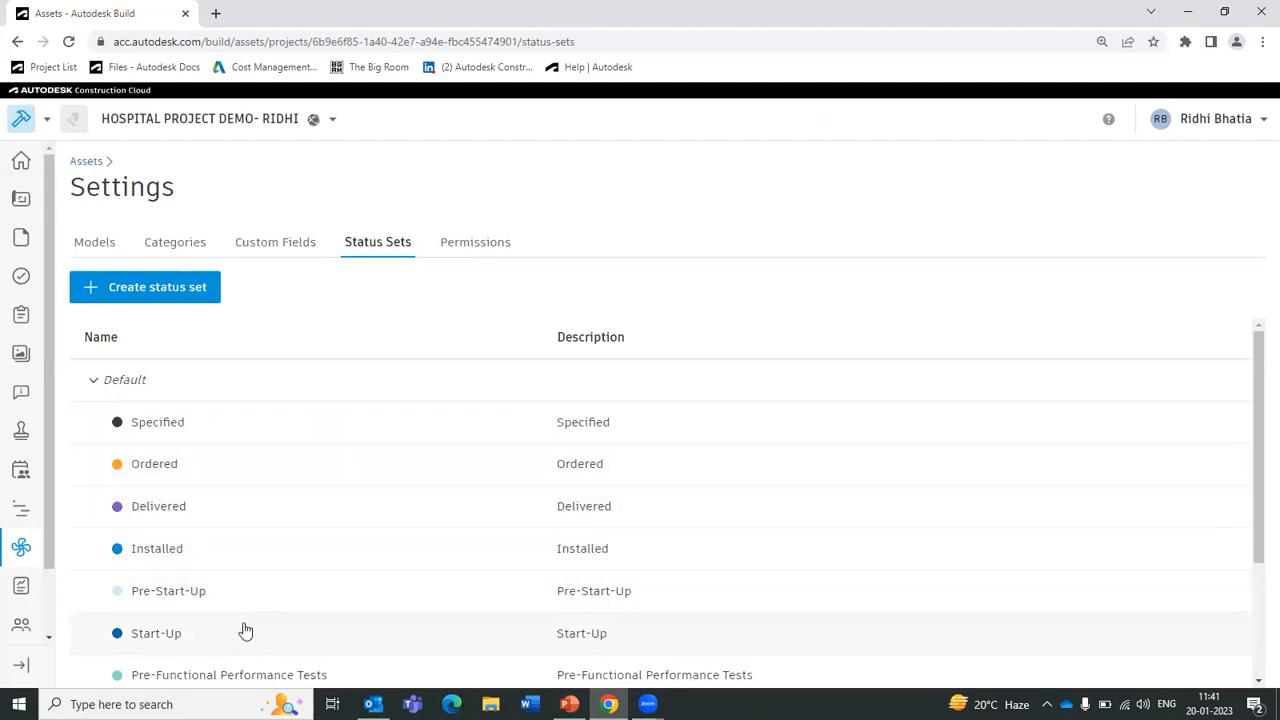
scroll(240, 612, "down", 3)
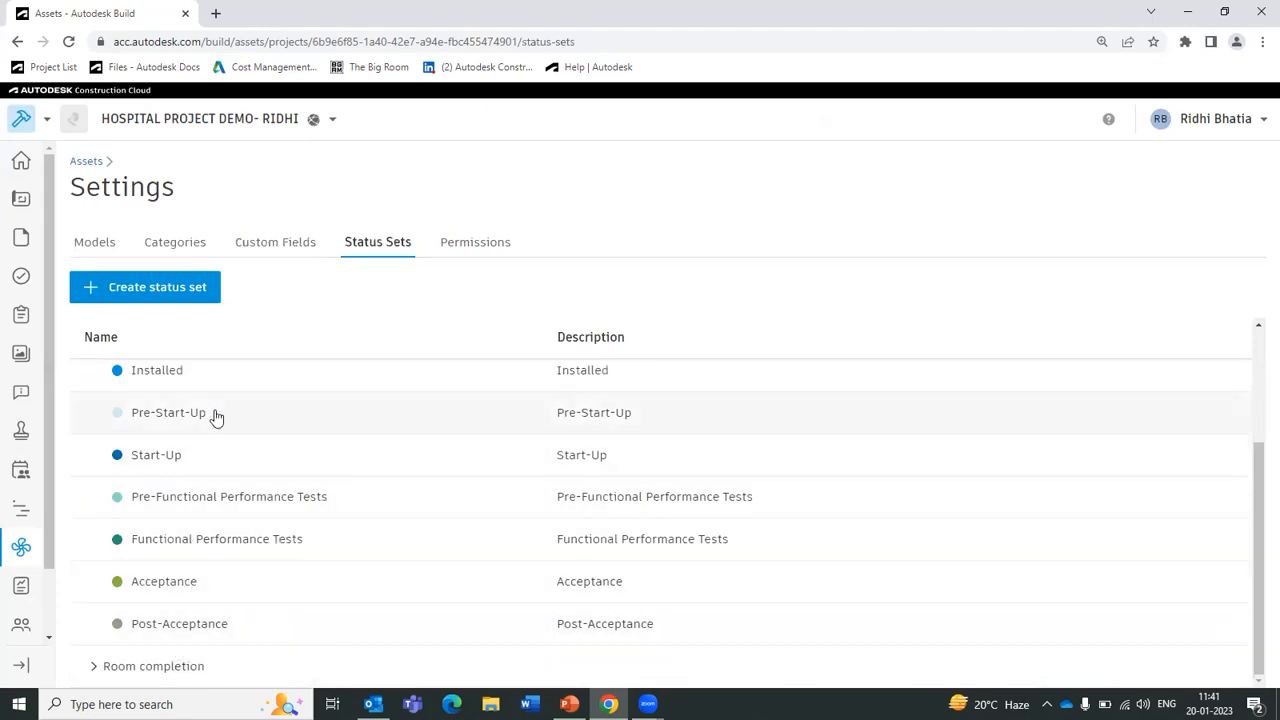
Collapse the Default status set and show the asset permissions.
scroll(104, 390, "up", 3)
left_click(94, 380)
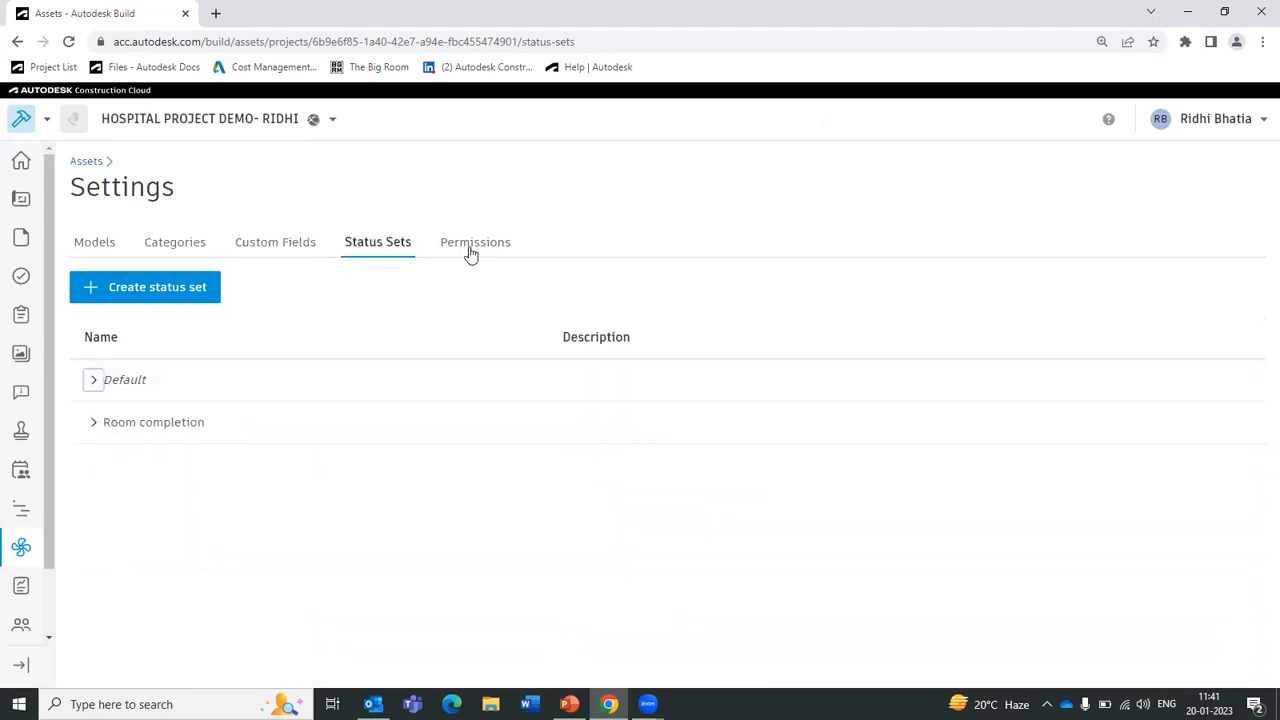
left_click(506, 243)
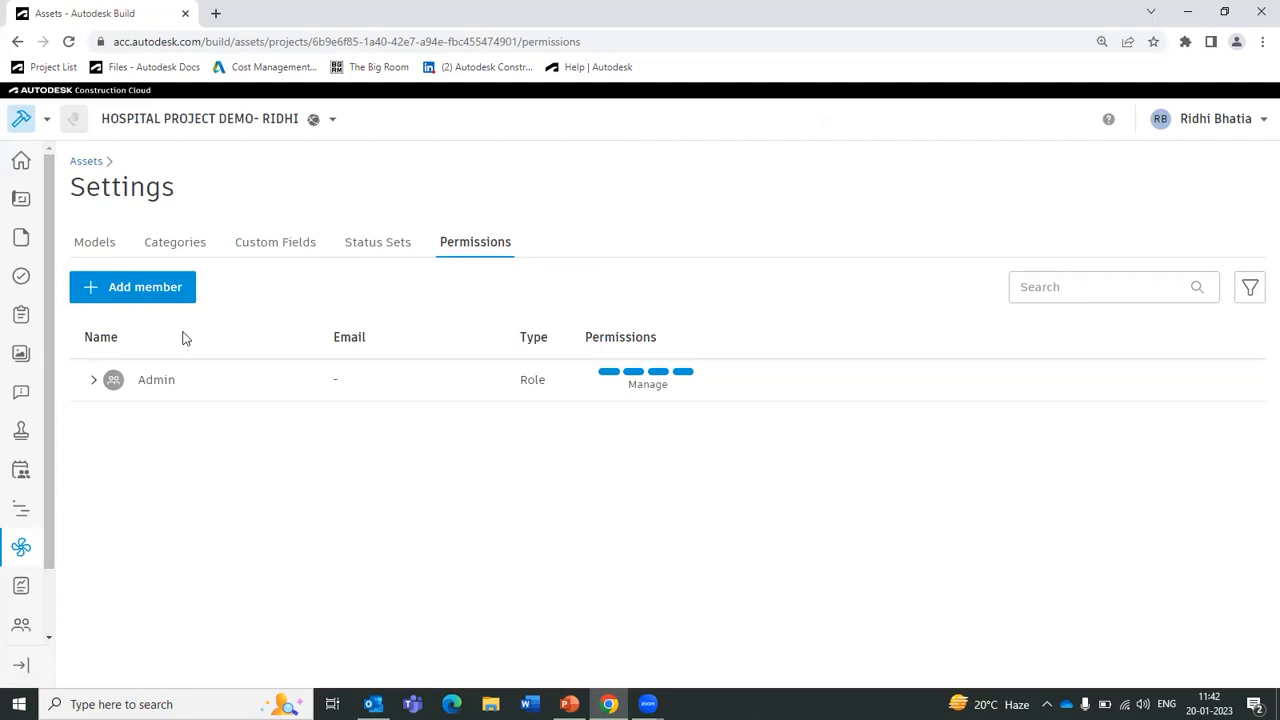
Review the permission levels available when adding a member to Assets, from View to Manage, and close the dialog without adding anyone.
left_click(117, 289)
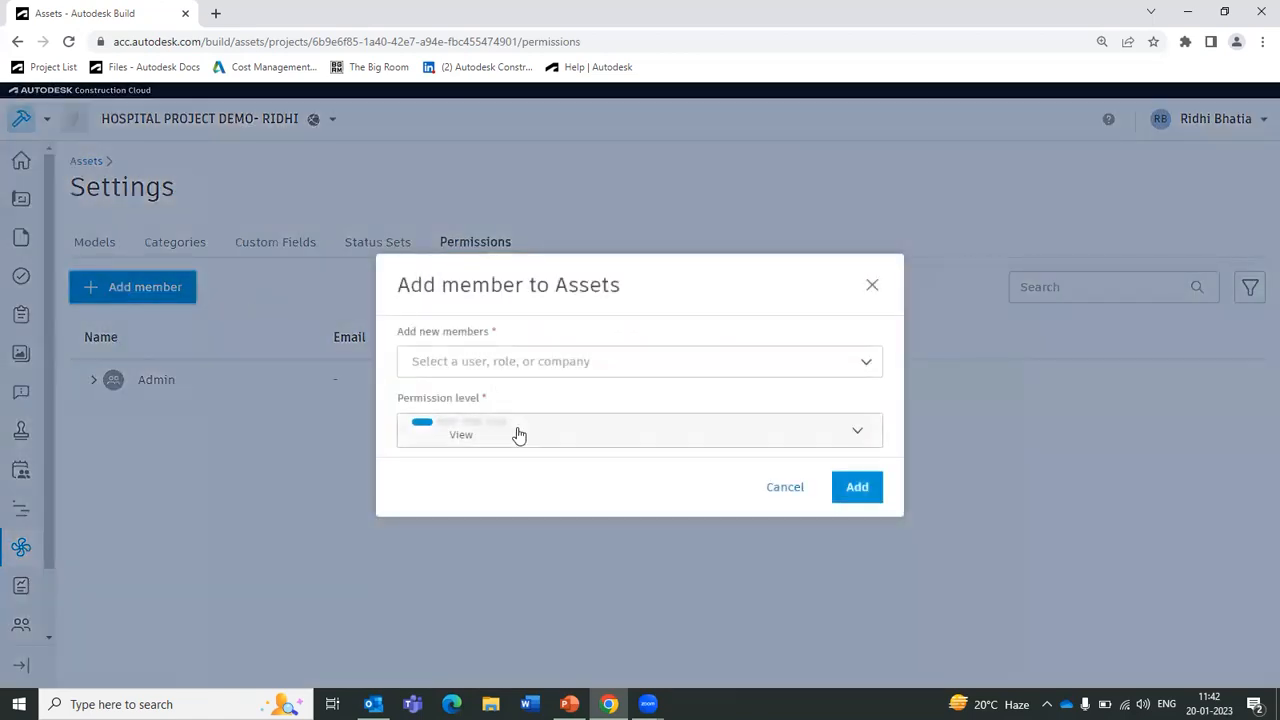
left_click(517, 434)
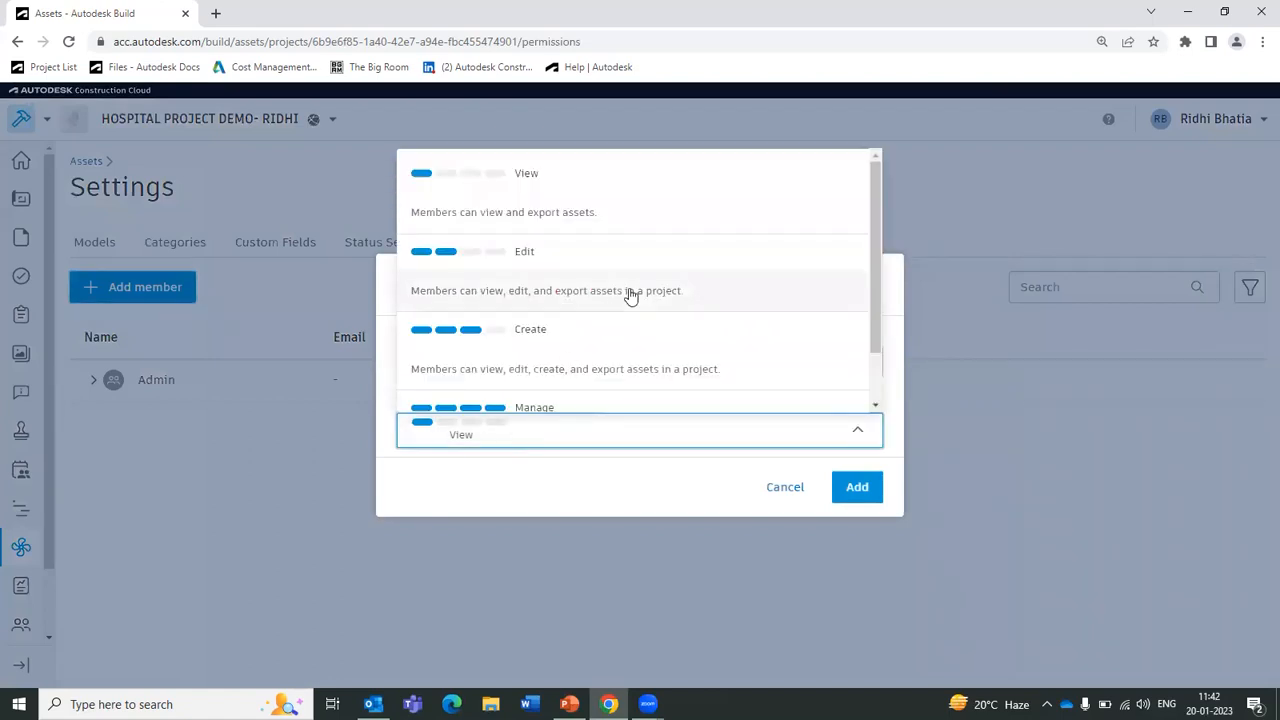
scroll(630, 295, "down", 1)
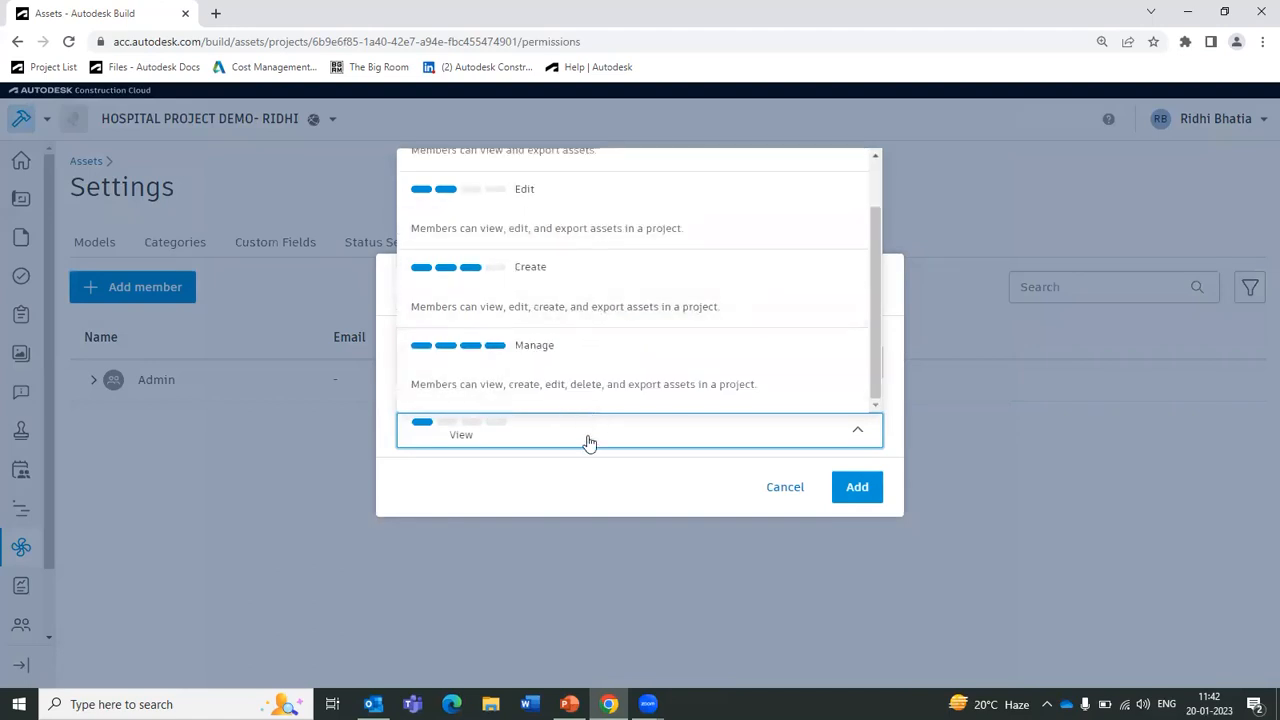
left_click(785, 487)
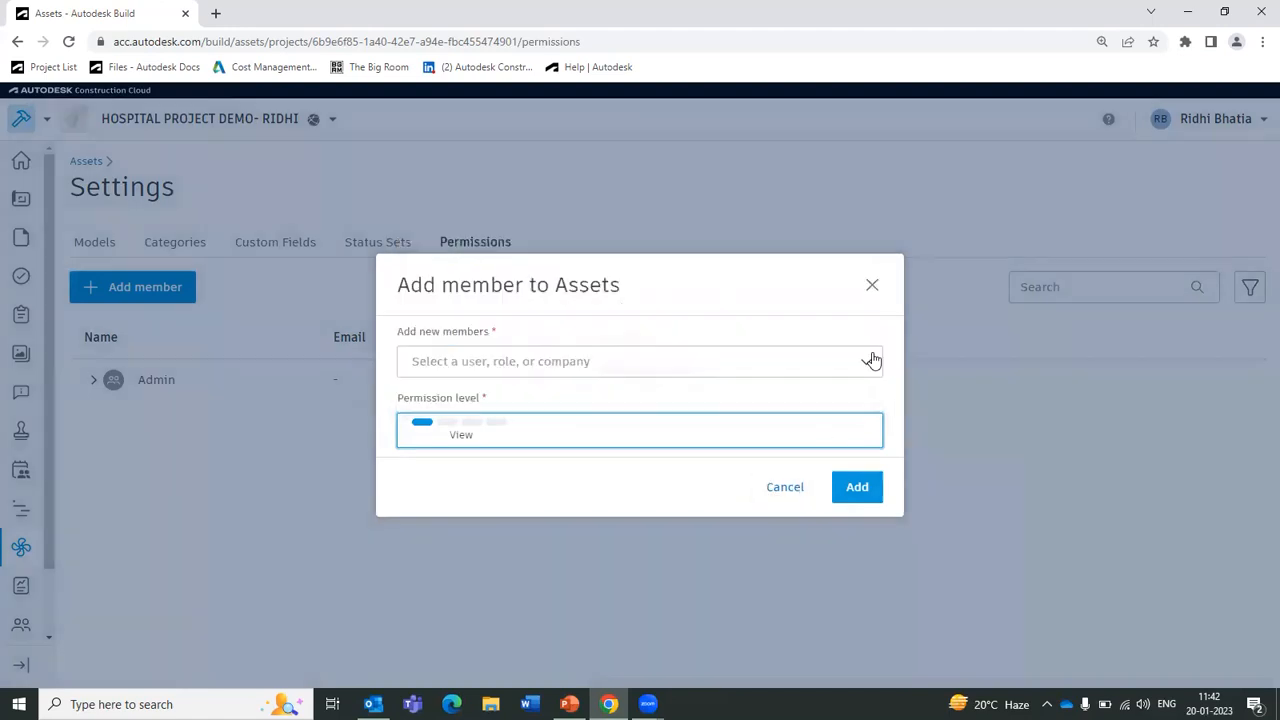
left_click(871, 288)
Return to the asset list, review the installed Dry Type Transformer's references and the reference types that can be added, and close its details.
left_click(88, 162)
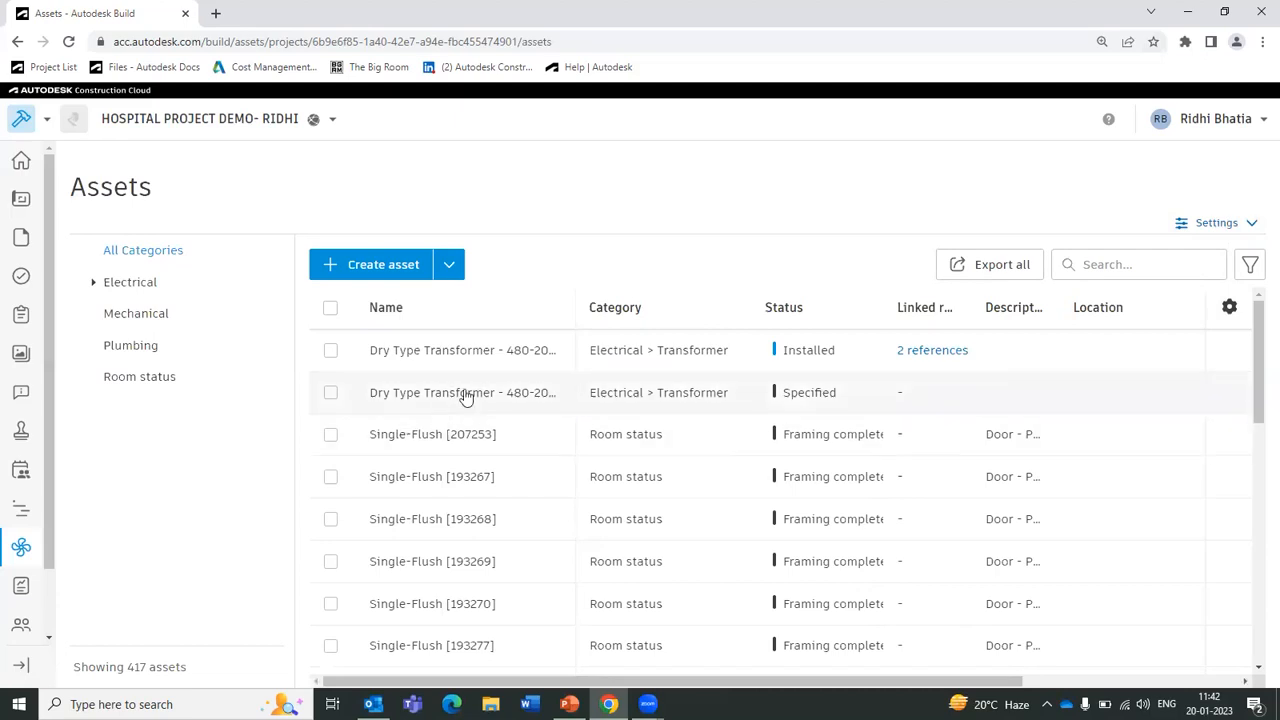
left_click(463, 354)
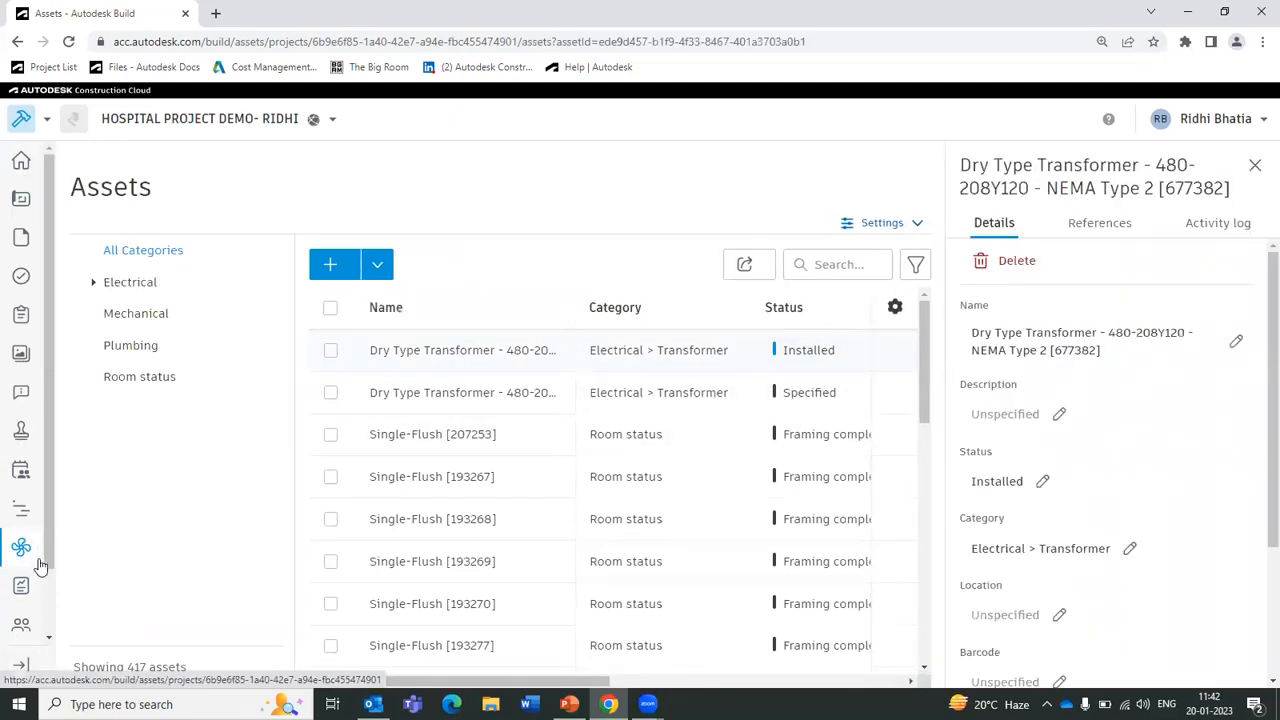
left_click(1130, 228)
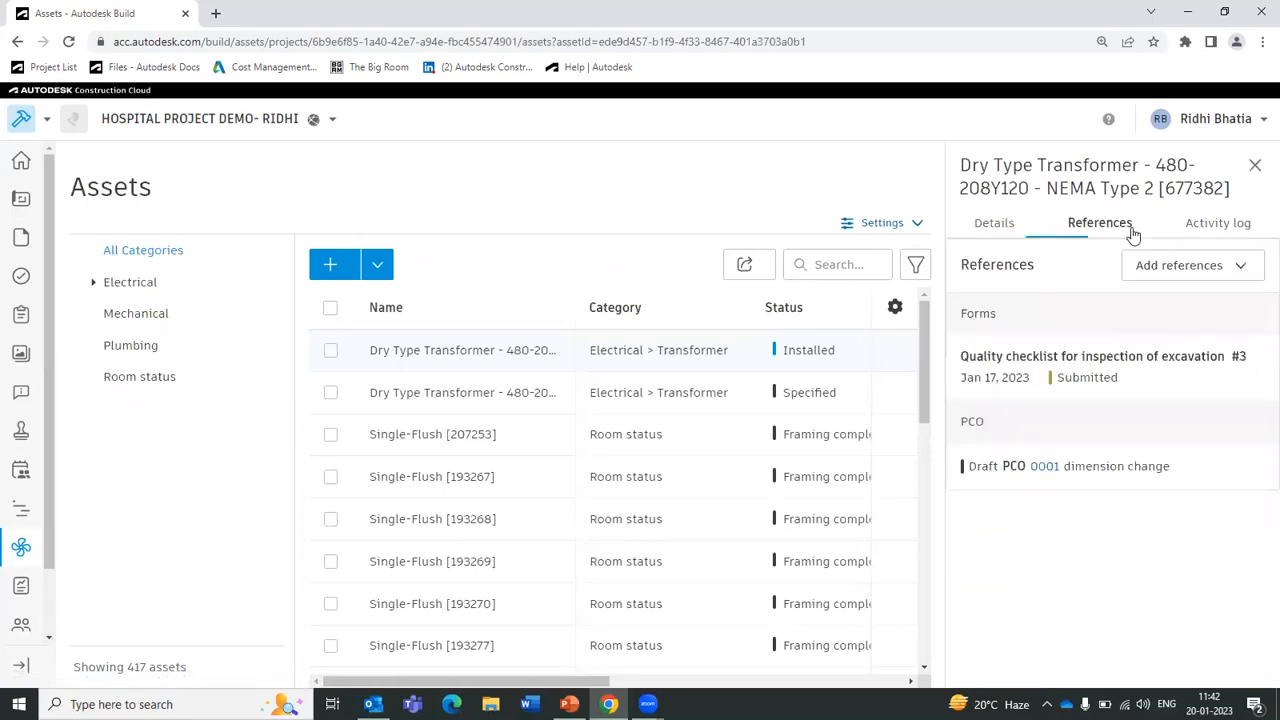
left_click(1190, 265)
left_click(1197, 556)
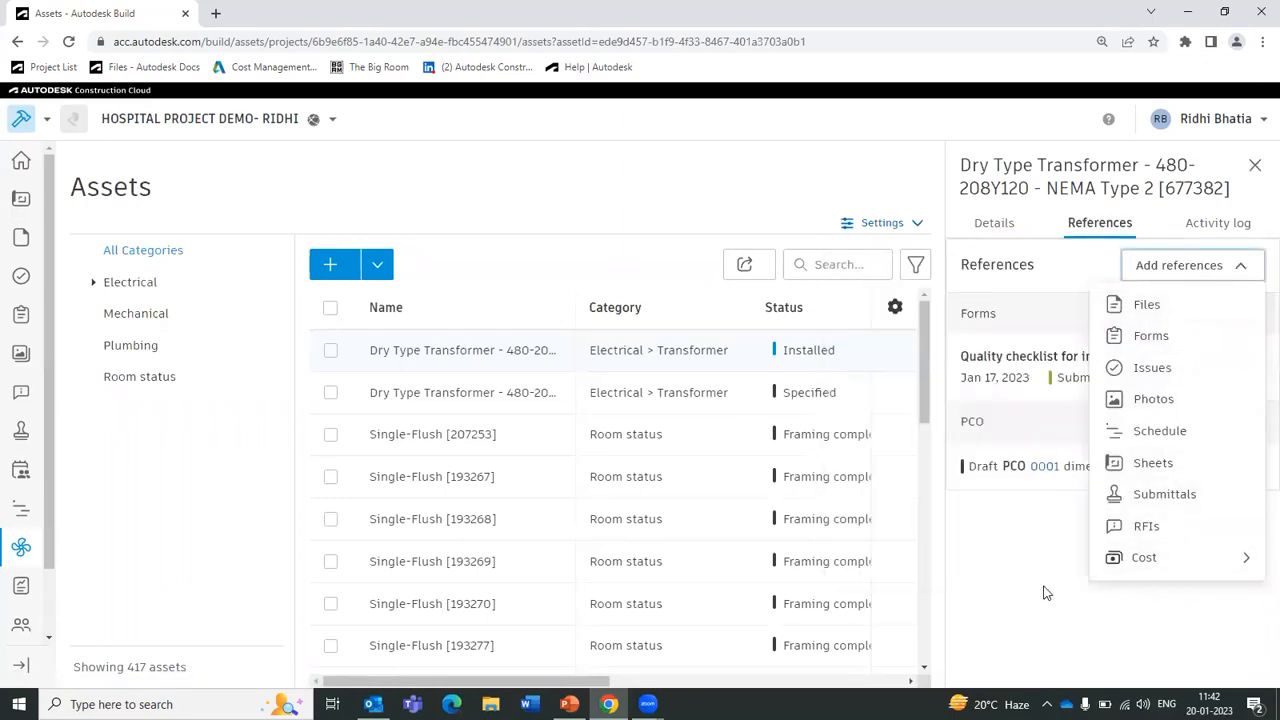
left_click(1218, 270)
left_click(1255, 165)
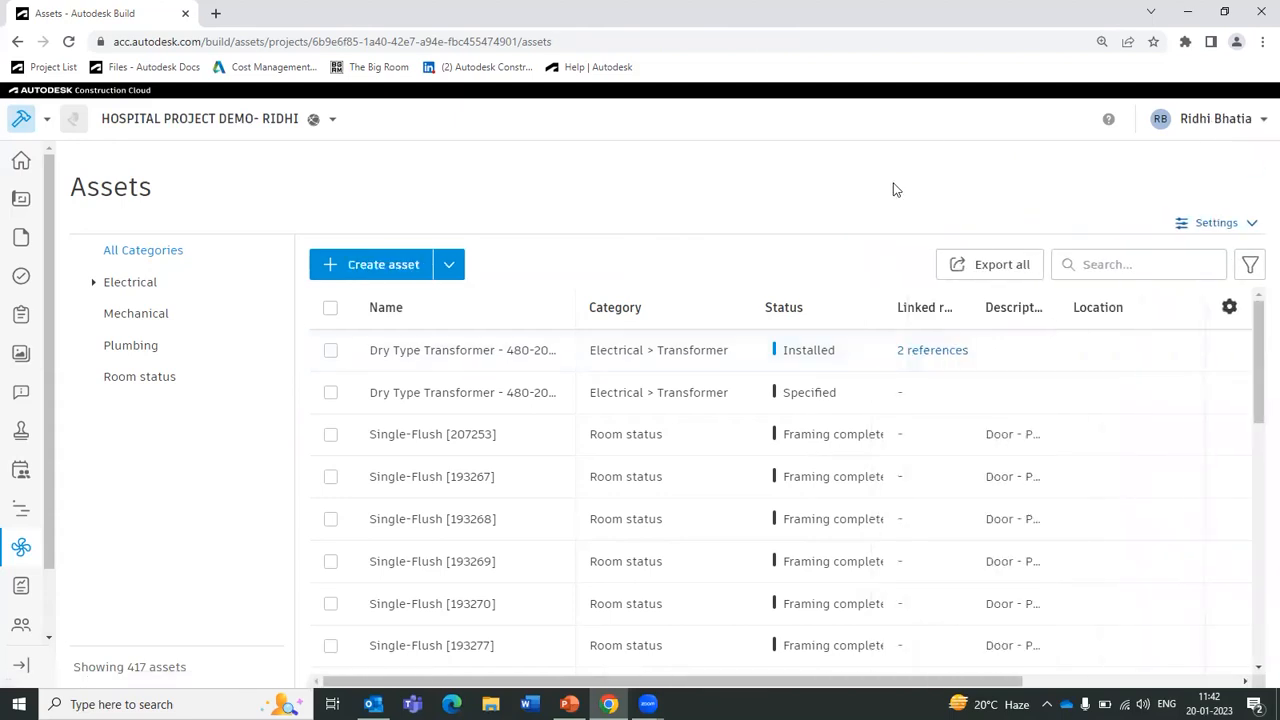